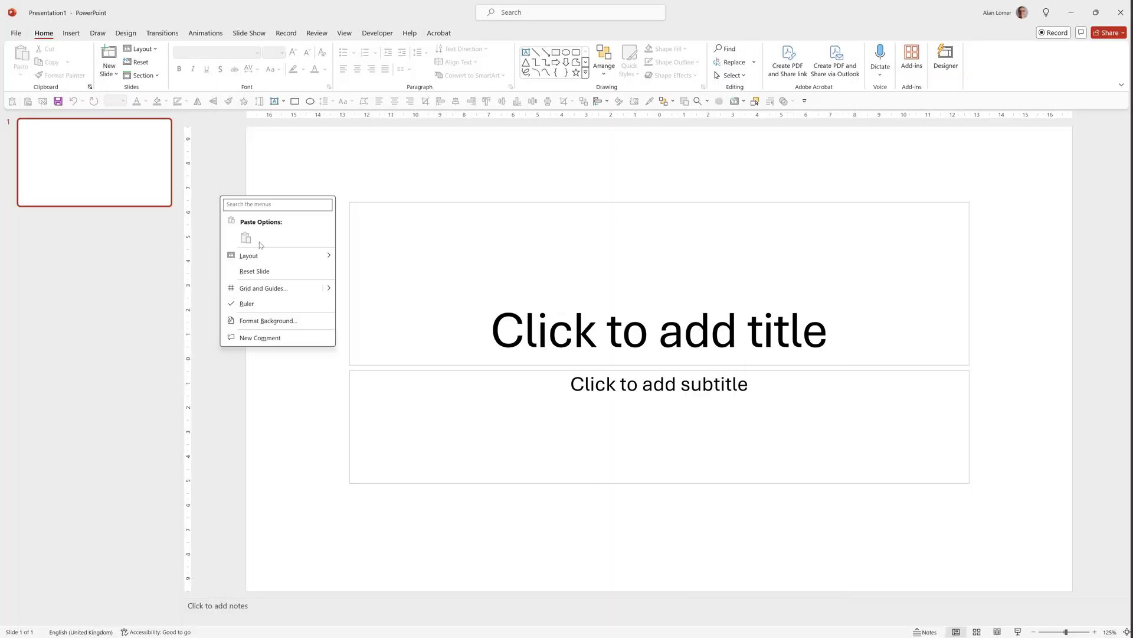
# Apply the Blank layout to the first slide to clear its title and subtitle placeholders
pyautogui.moveTo(248, 255)
pyautogui.click(365, 385)
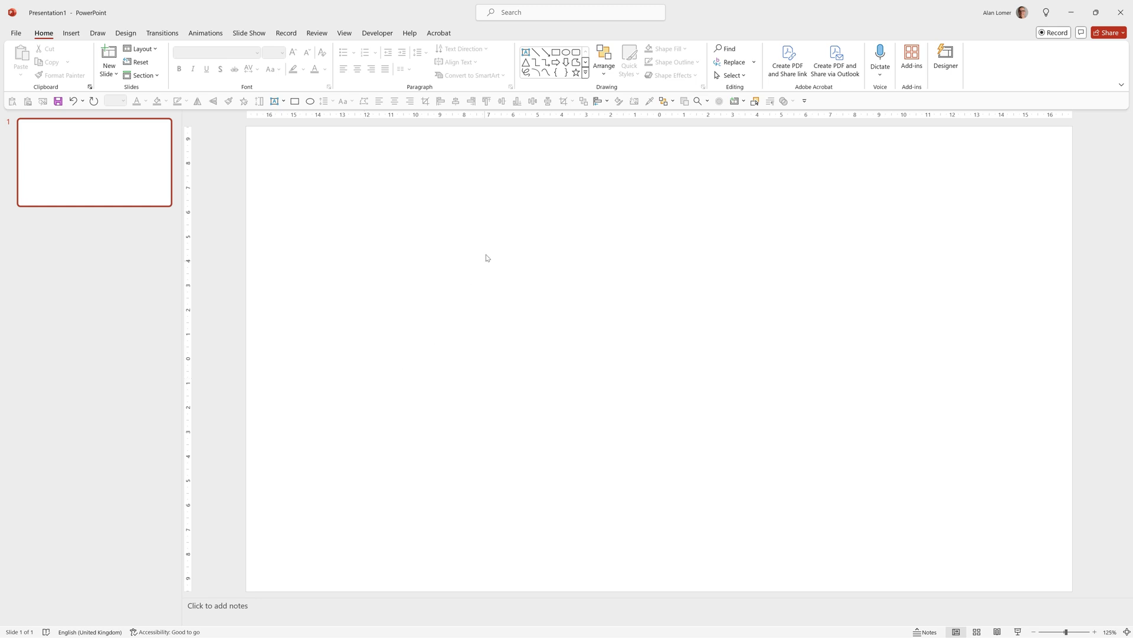
# Insert a text box reading POWERPOINTSKILLS in the middle of the slide
pyautogui.click(525, 53)
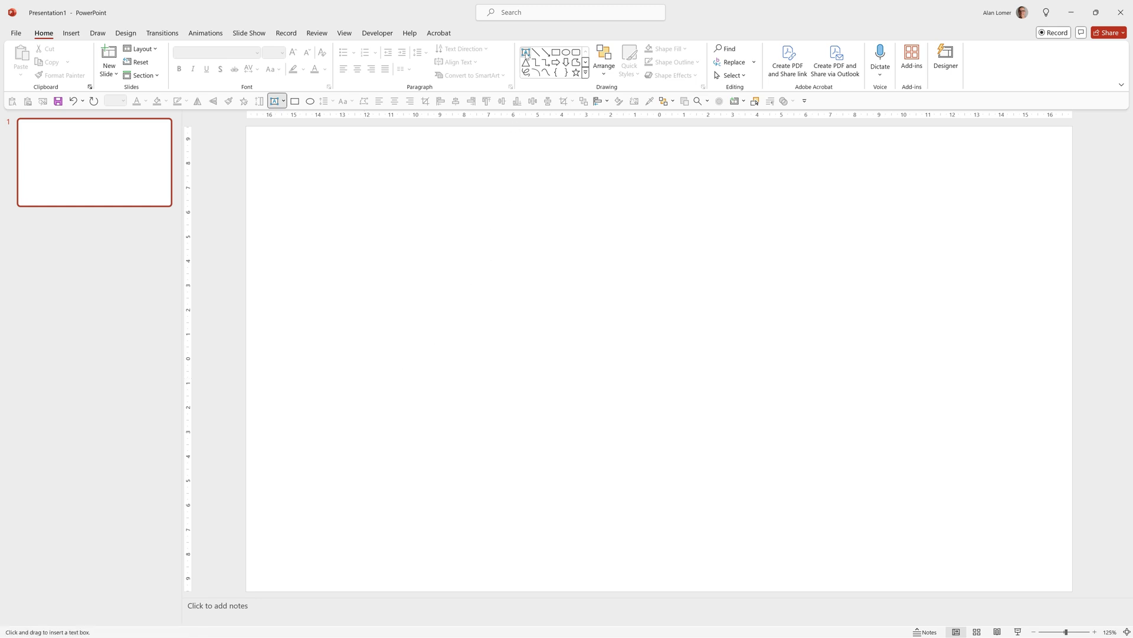
pyautogui.click(495, 287)
pyautogui.write('POWERP')
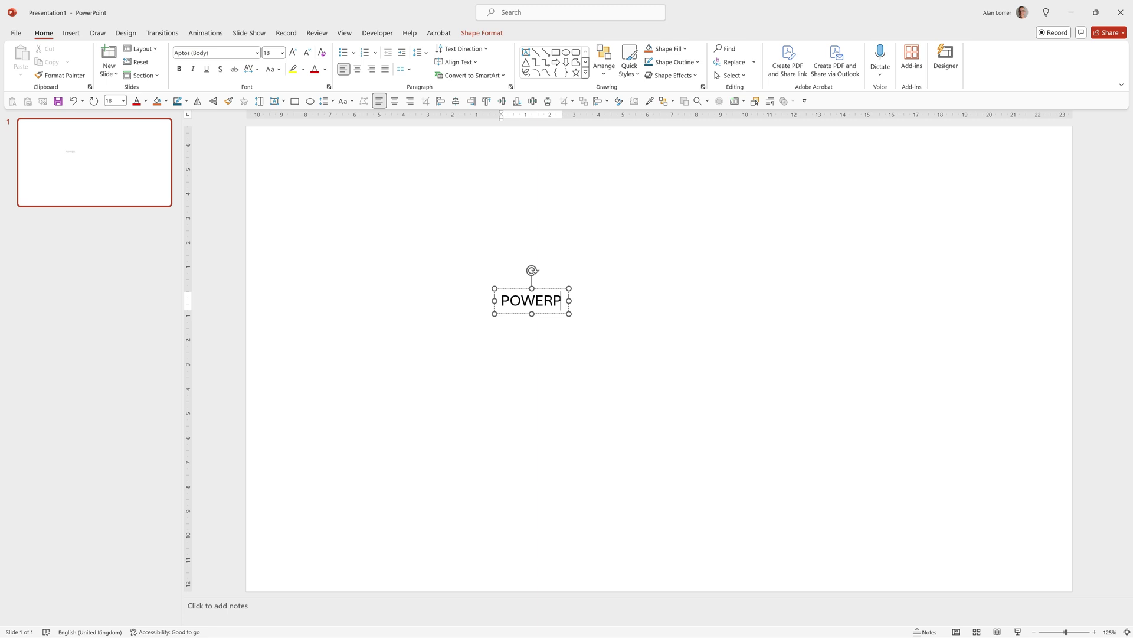
pyautogui.write('OINTSKILLS')
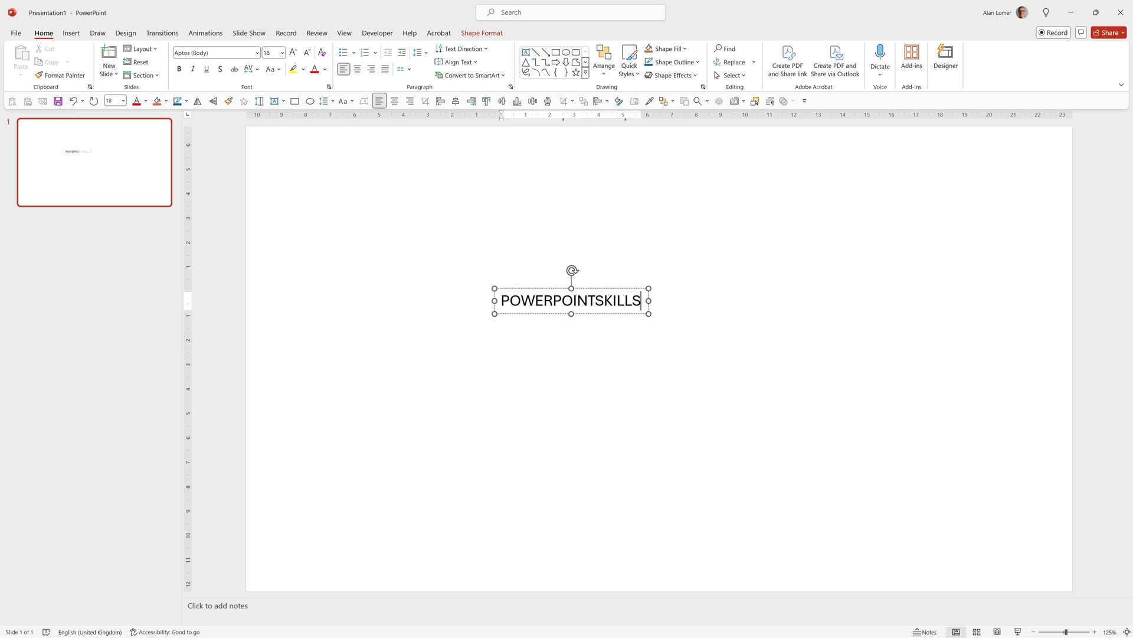
# Format the text as bold 60-point Figtree
pyautogui.press('Escape')
pyautogui.click(232, 53)
pyautogui.write('Figtree')
pyautogui.press('Tab')
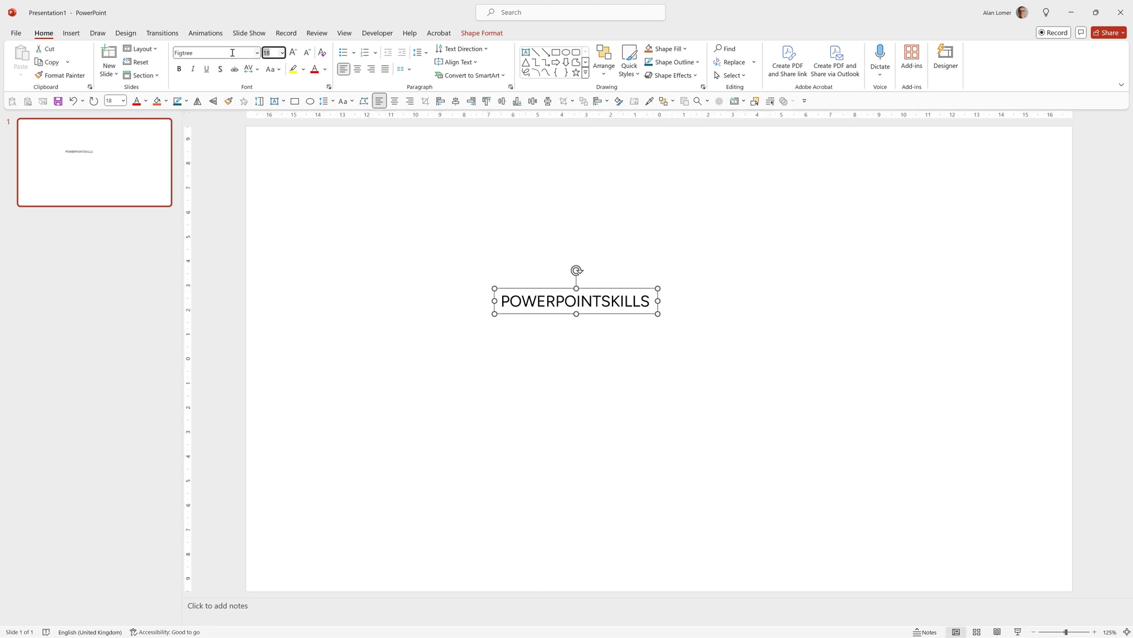
pyautogui.write('60')
pyautogui.press('Return')
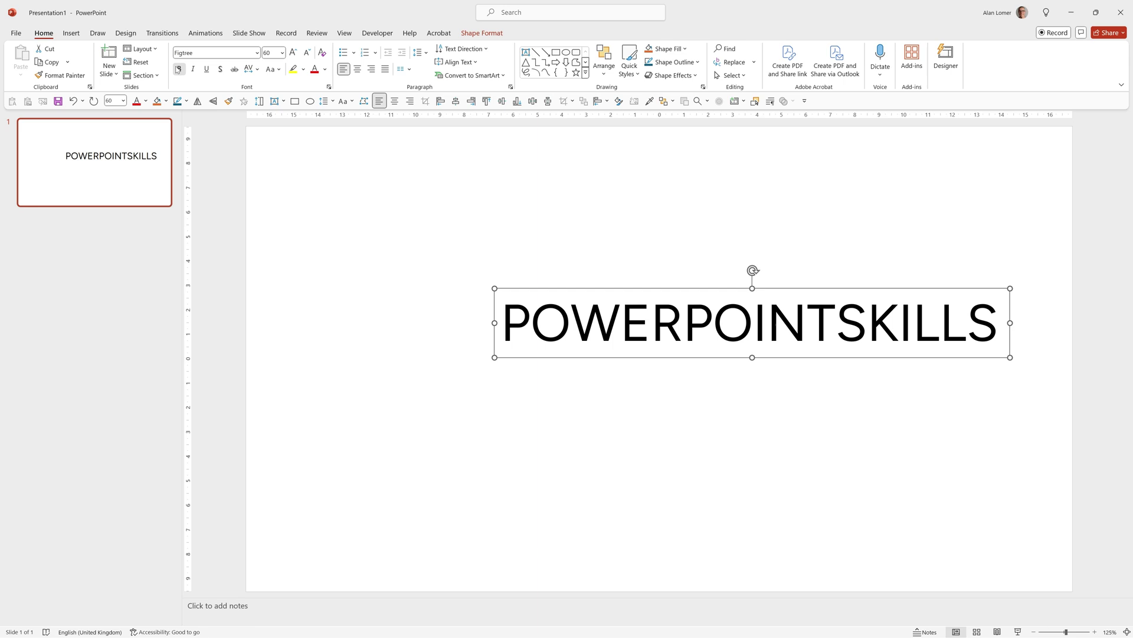
pyautogui.click(179, 70)
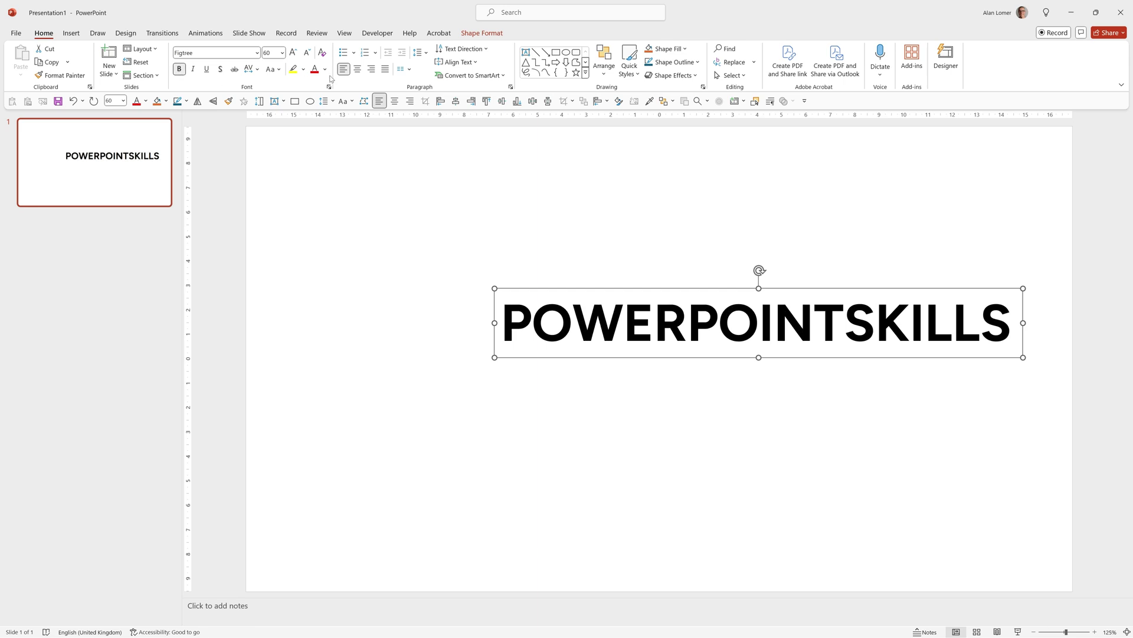
# Apply the Circle text transform so the letters curve along a circular path
pyautogui.click(489, 32)
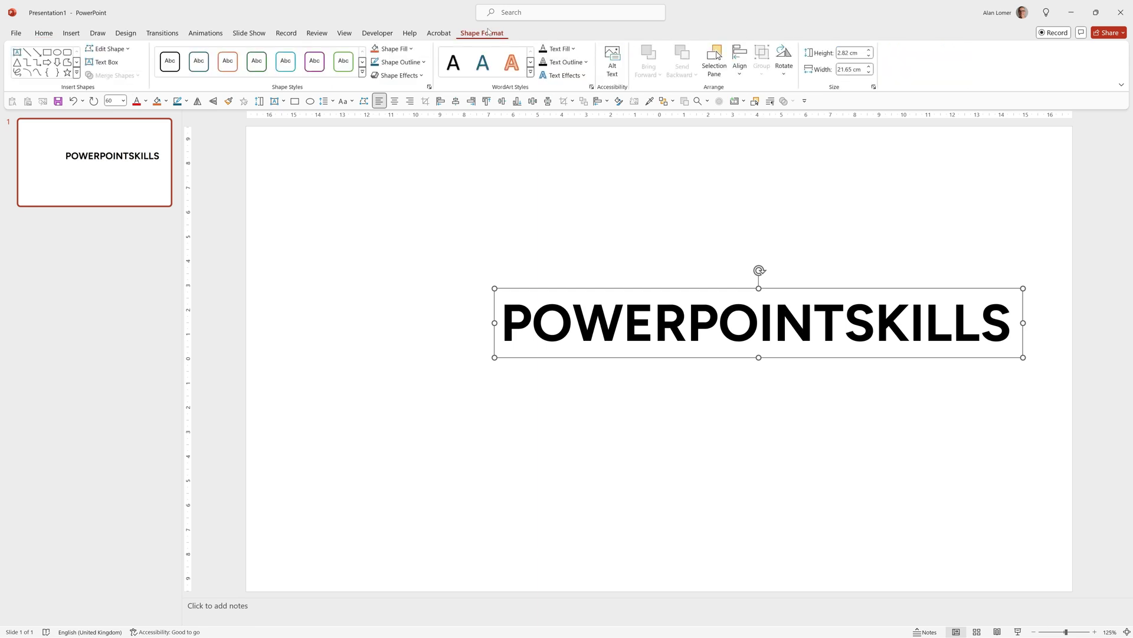
pyautogui.click(563, 75)
pyautogui.moveTo(586, 207)
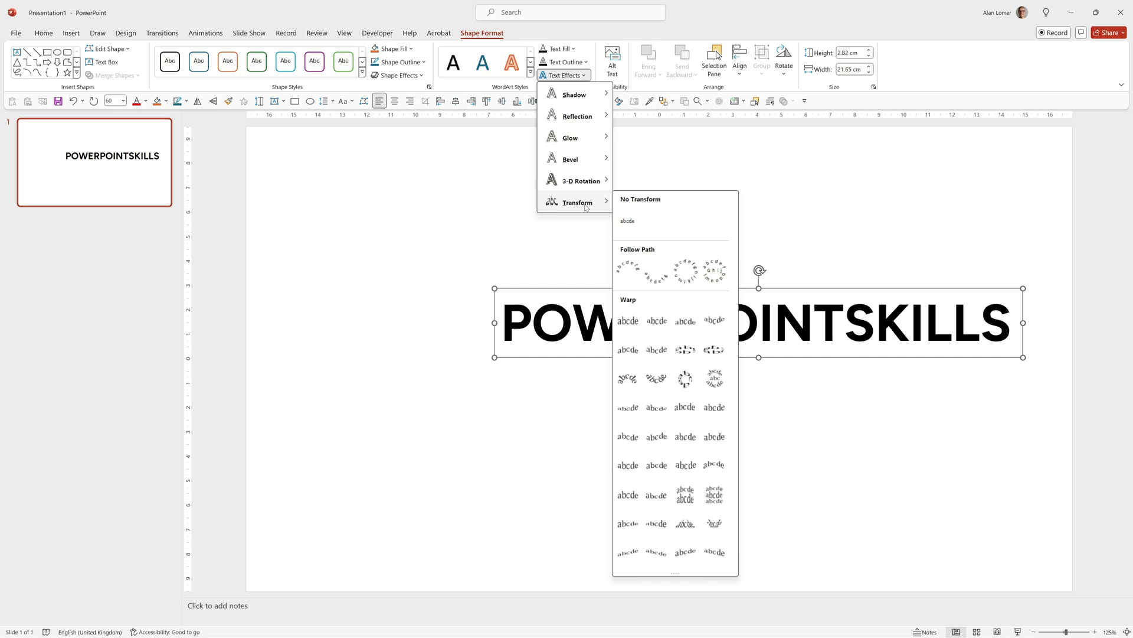
pyautogui.click(691, 274)
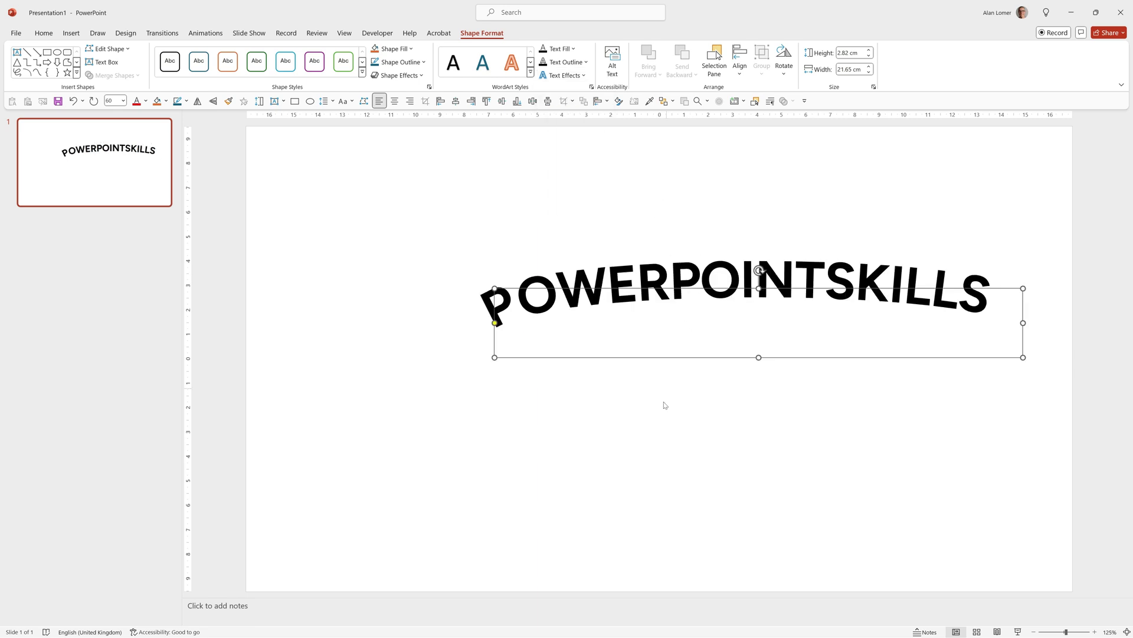
# Set the curved text box's height and width to 6 cm each in Format Shape
pyautogui.rightClick(494, 288)
pyautogui.click(520, 587)
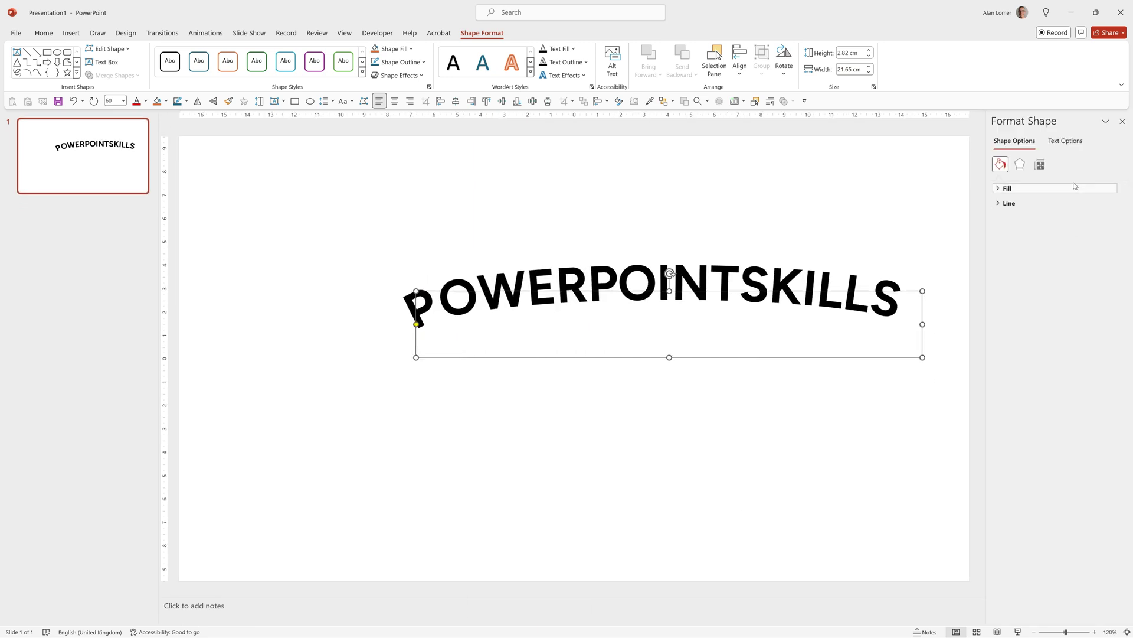
pyautogui.click(1040, 164)
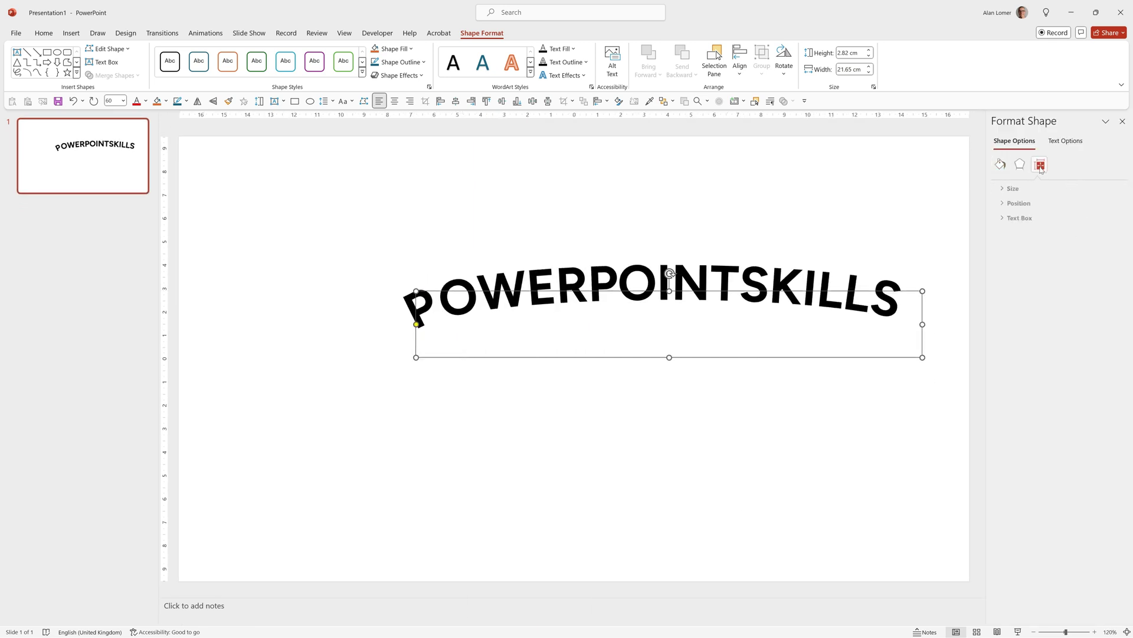
pyautogui.click(999, 188)
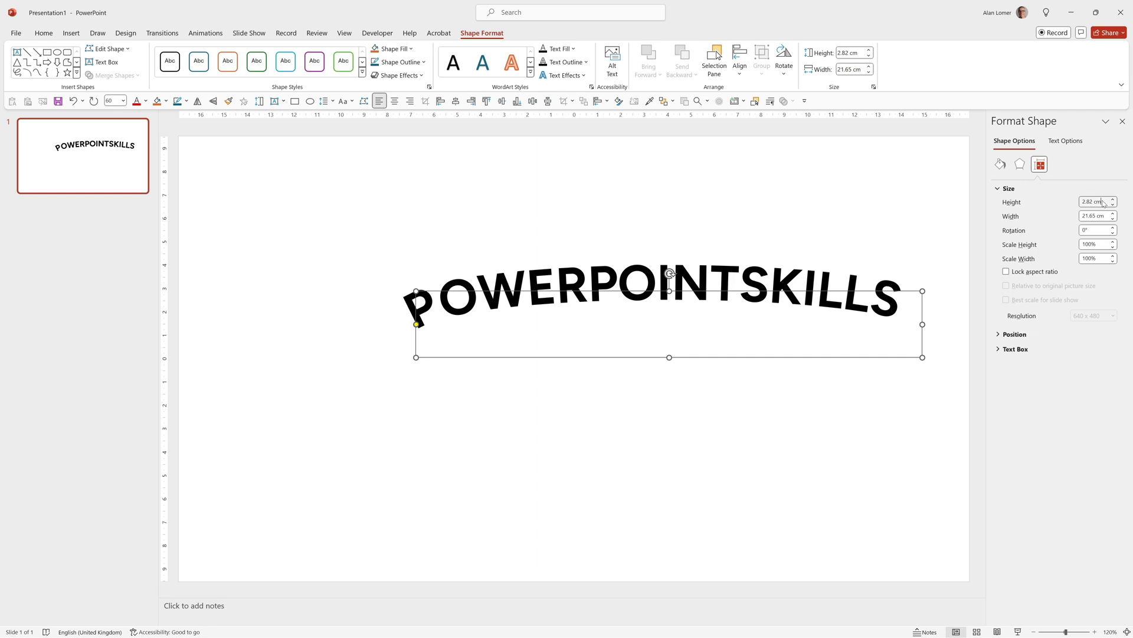
pyautogui.click(1101, 201)
pyautogui.press('Tab')
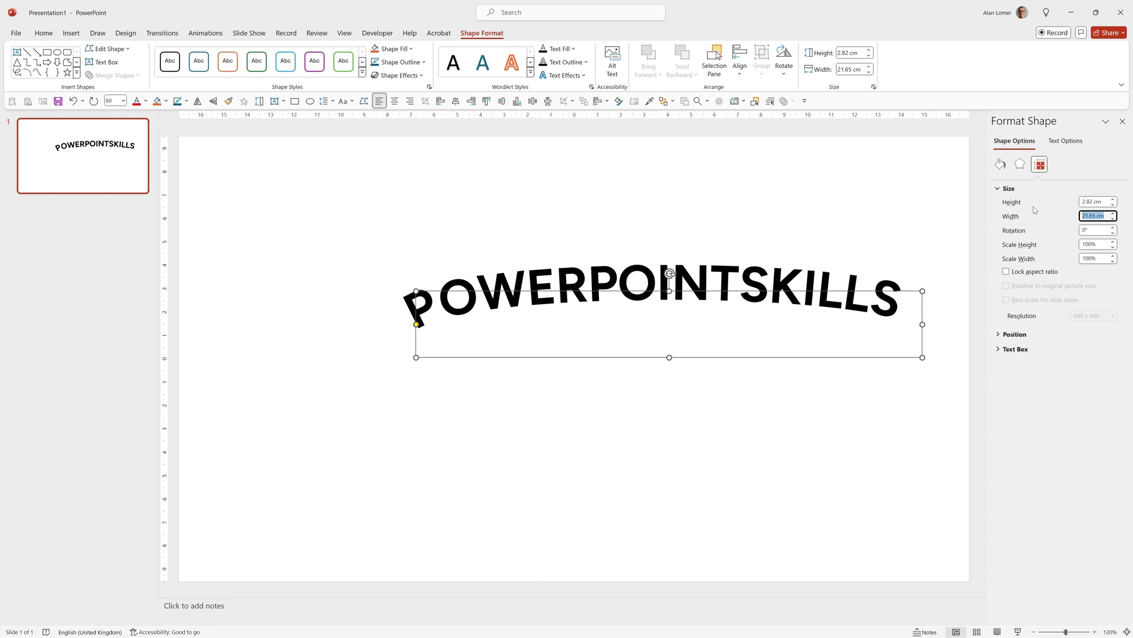
pyautogui.hotkey('shift', 'Tab')
pyautogui.write('6')
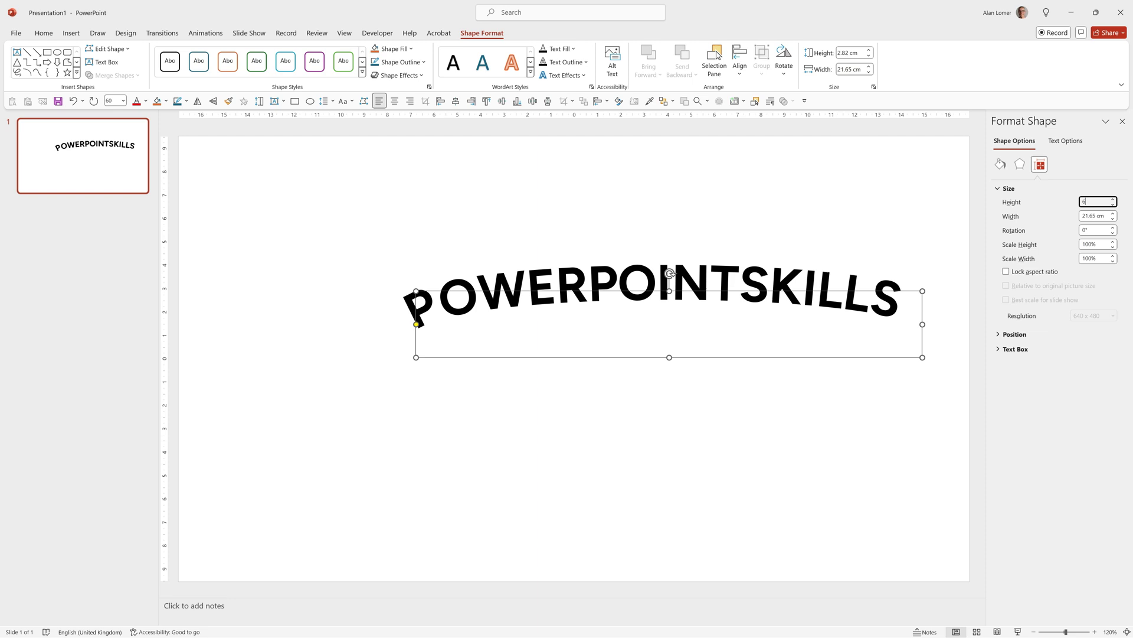
pyautogui.press('Tab')
pyautogui.write('6')
pyautogui.press('Tab')
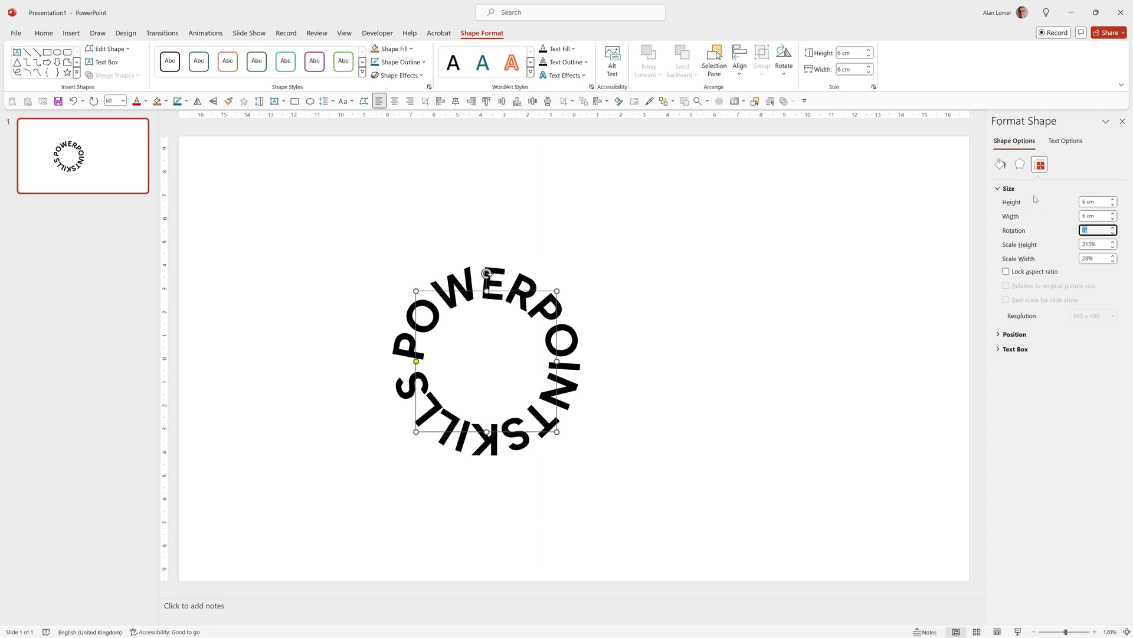
# Give the letters a gradient text fill
pyautogui.click(1067, 141)
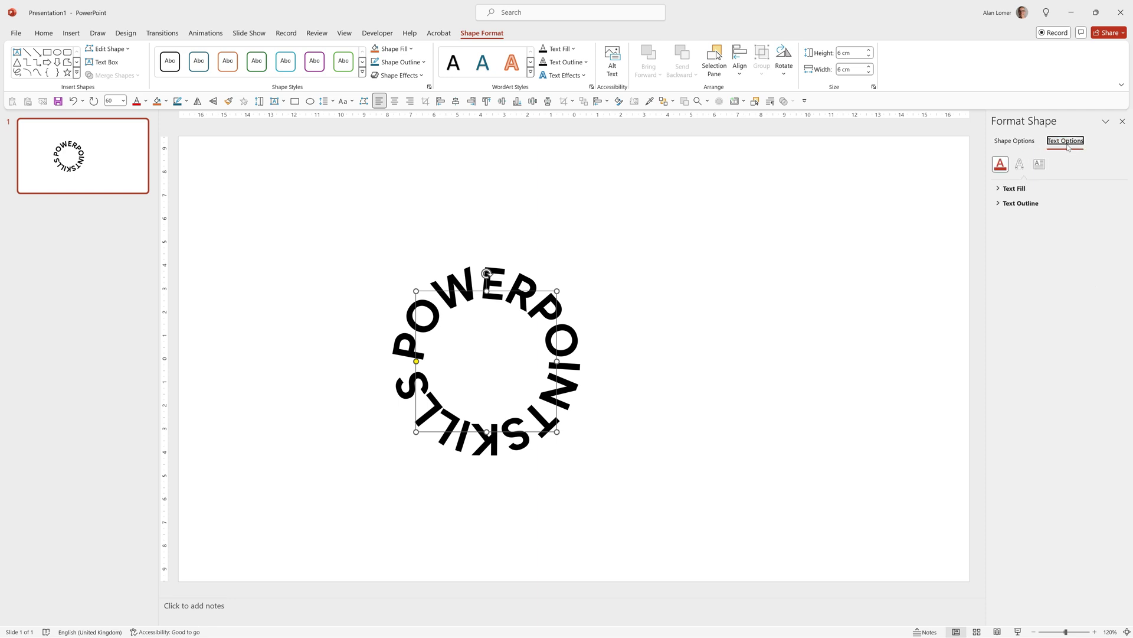
pyautogui.click(998, 189)
pyautogui.click(1007, 231)
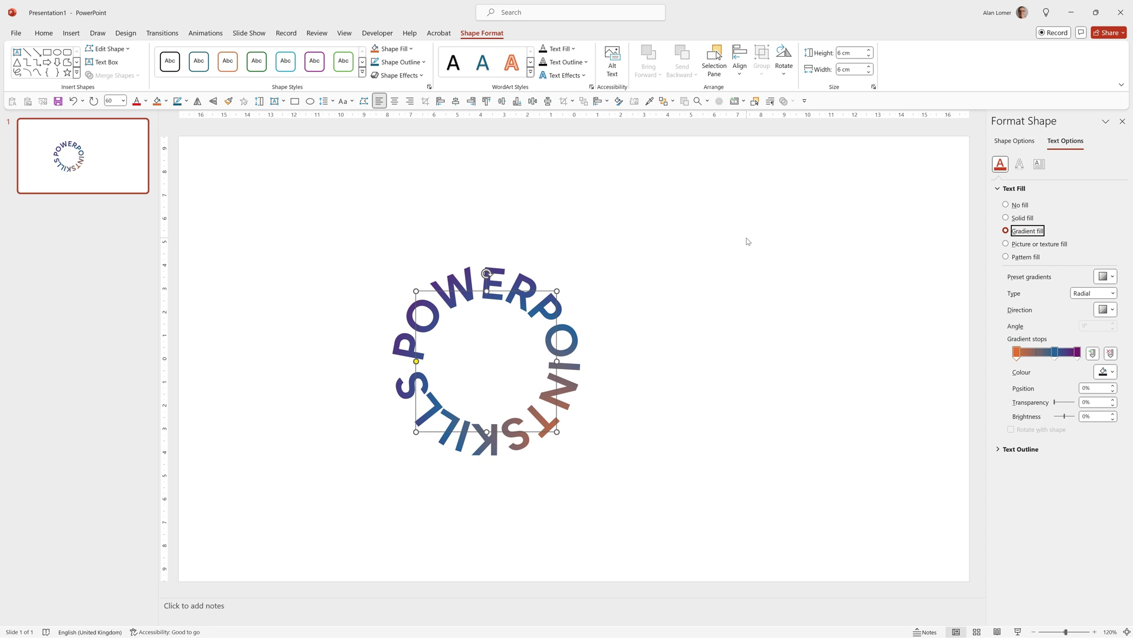
# Set the slide background to a dark grey solid fill
pyautogui.rightClick(691, 236)
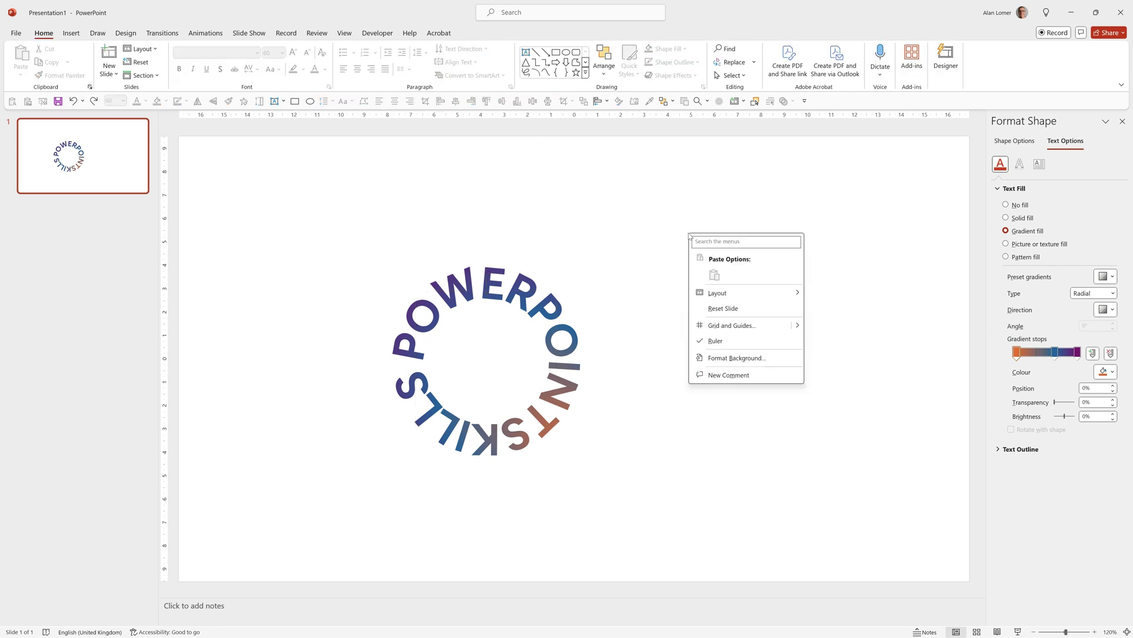
pyautogui.click(726, 358)
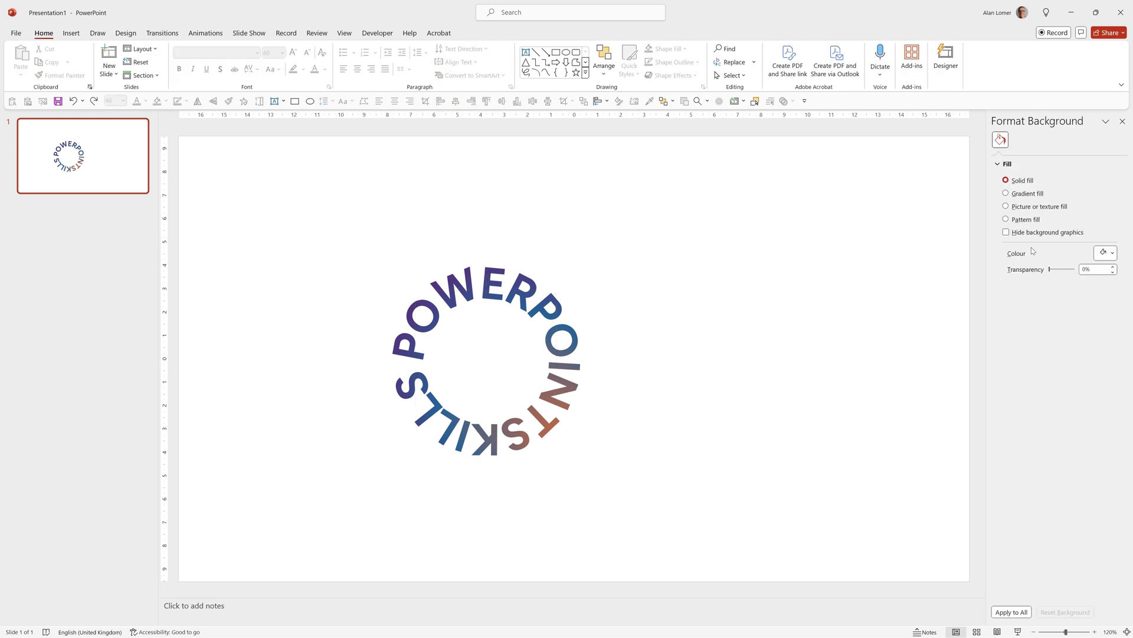
pyautogui.click(1104, 253)
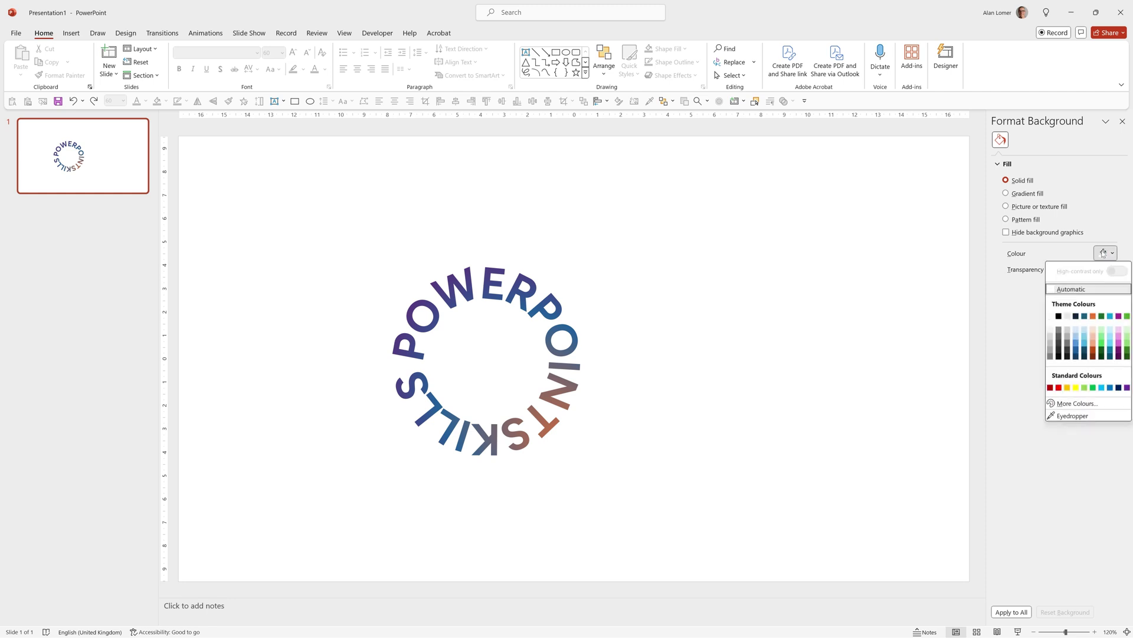
pyautogui.click(1059, 352)
# Centre the circular text on the slide using Align Center
pyautogui.click(469, 258)
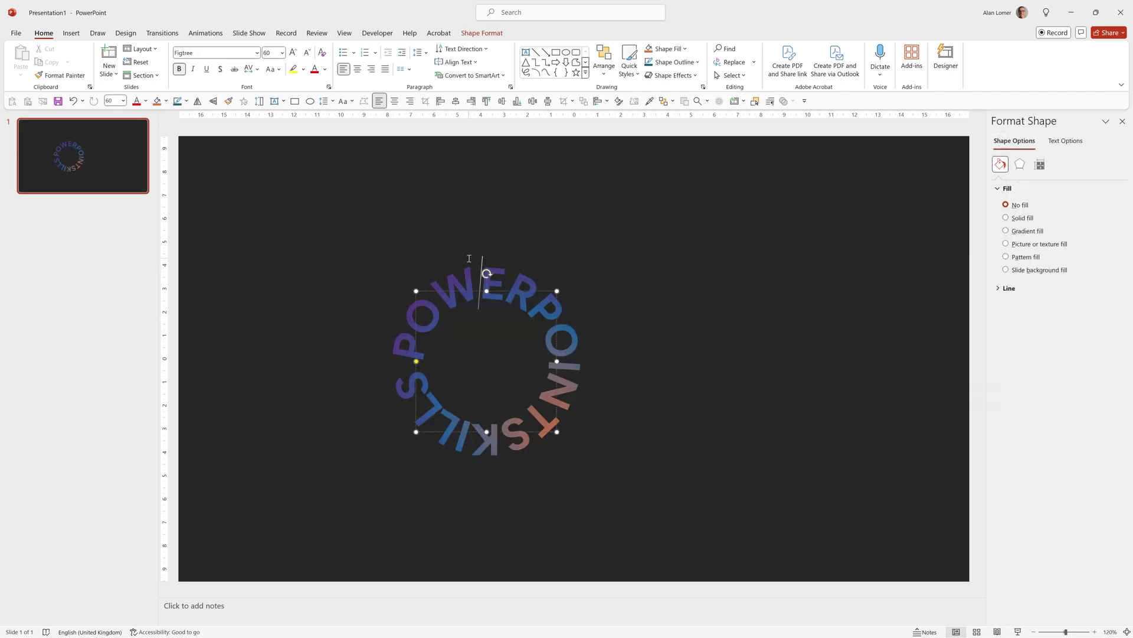
pyautogui.click(604, 59)
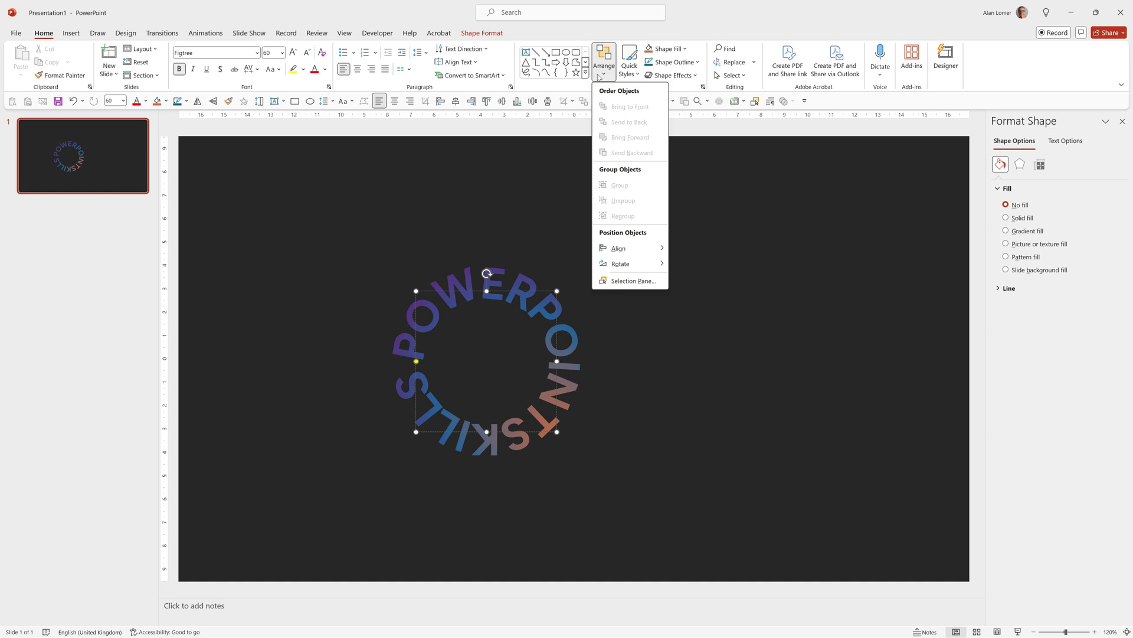
pyautogui.moveTo(627, 250)
pyautogui.click(706, 276)
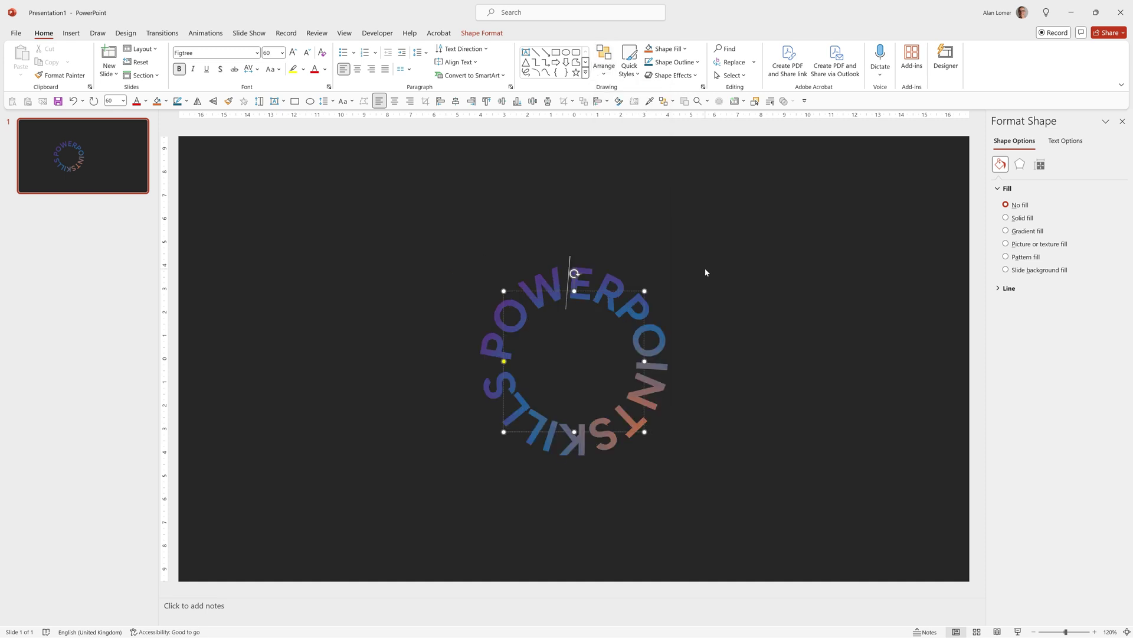
pyautogui.click(604, 59)
pyautogui.moveTo(651, 251)
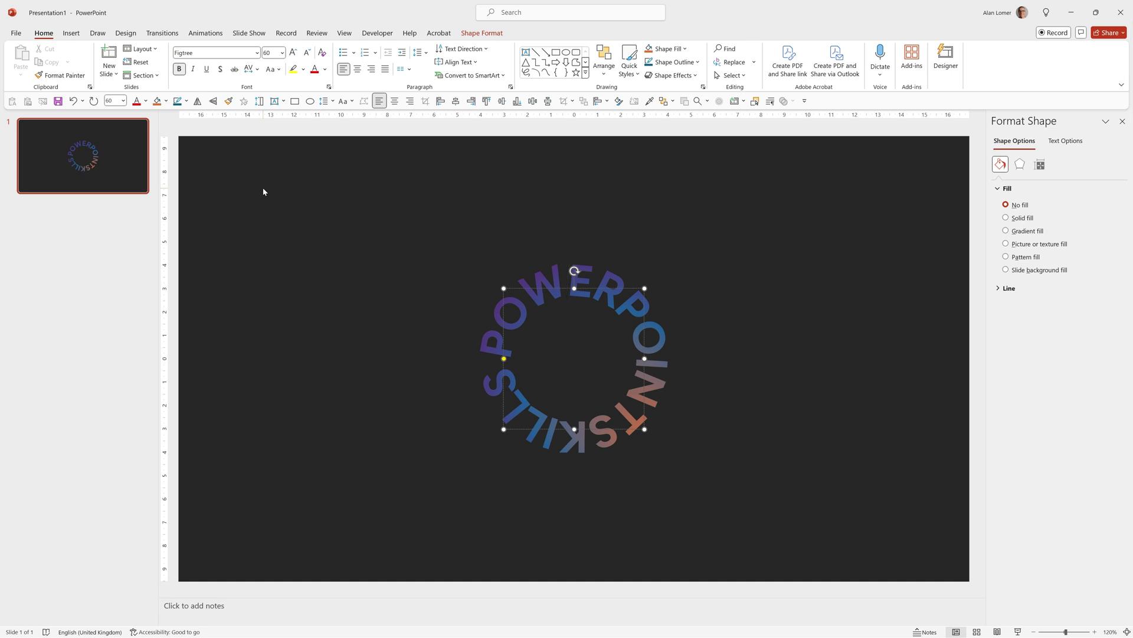
# Apply a Spin animation set to Two Spins (720° clockwise) with a 2-second smooth end
pyautogui.click(205, 33)
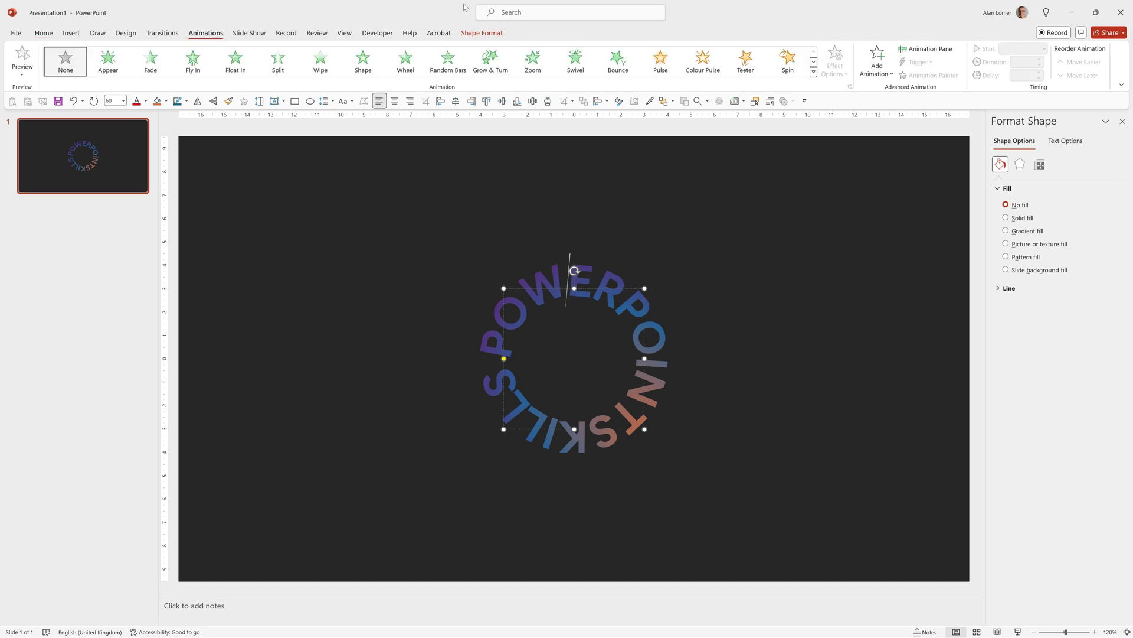
pyautogui.click(795, 60)
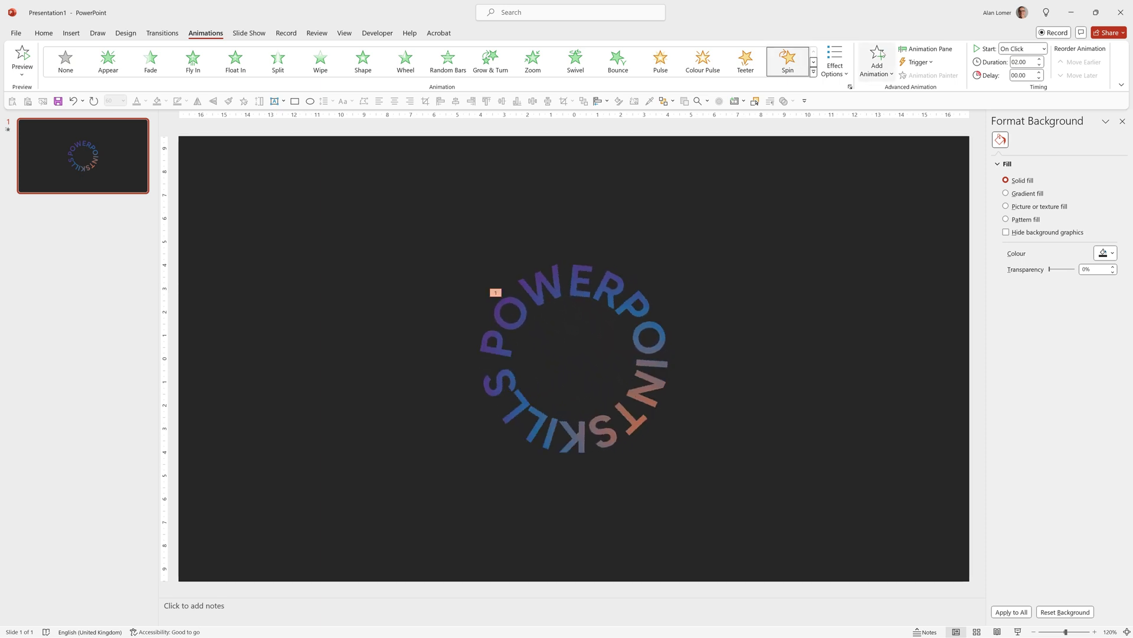
pyautogui.click(908, 49)
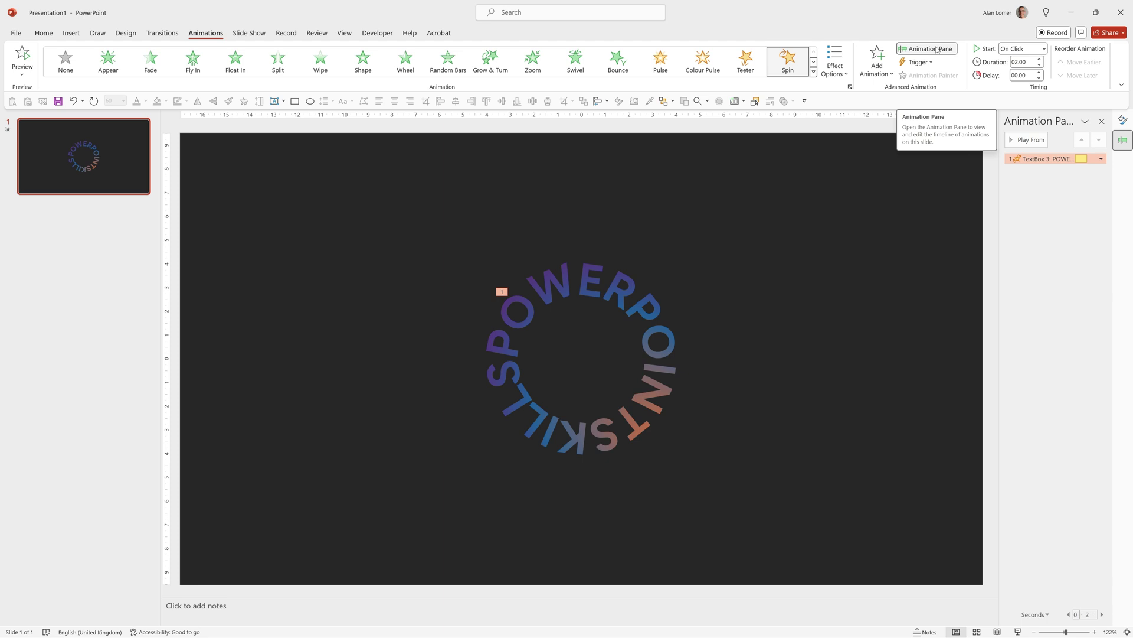
pyautogui.doubleClick(1038, 160)
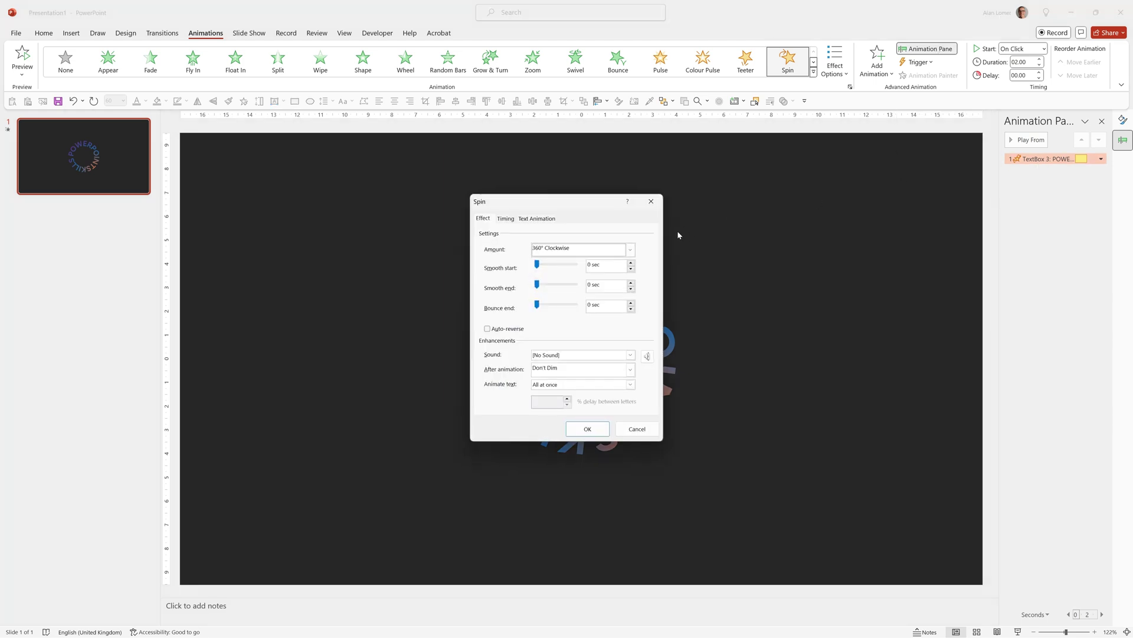
pyautogui.click(567, 250)
pyautogui.click(555, 303)
pyautogui.moveTo(537, 284); pyautogui.dragTo(576, 285)
pyautogui.click(581, 434)
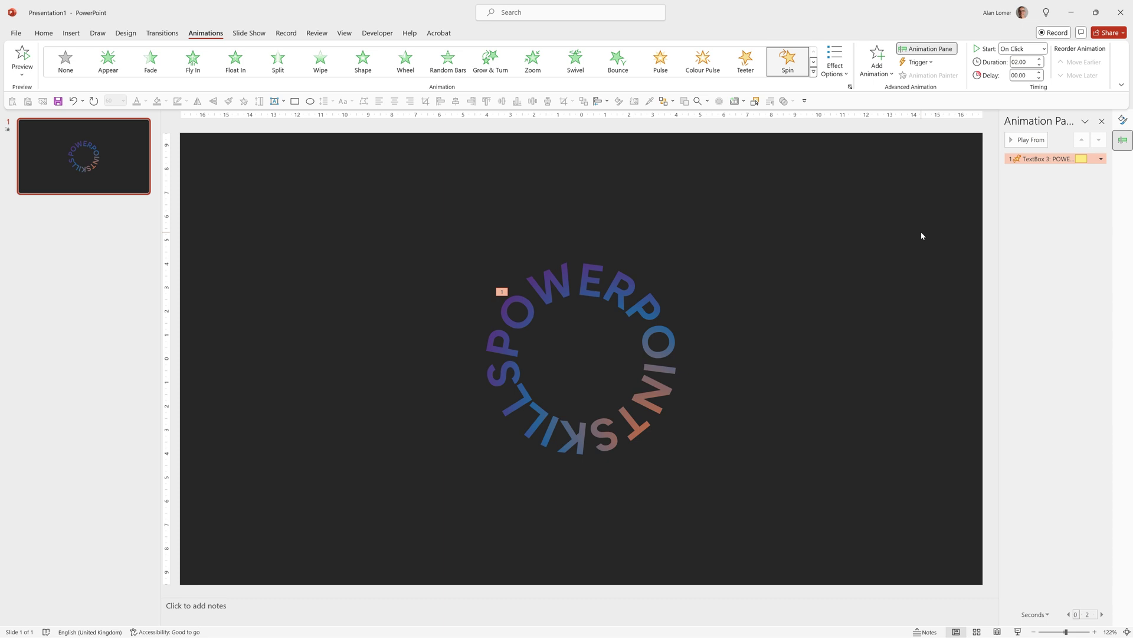
# Make the spin last 10 seconds and start With Previous
pyautogui.click(1028, 63)
pyautogui.write('10')
pyautogui.press('Return')
pyautogui.click(1021, 48)
pyautogui.click(1027, 74)
# Add a Fade entrance animation to the circular text
pyautogui.click(875, 68)
pyautogui.click(875, 70)
pyautogui.click(873, 71)
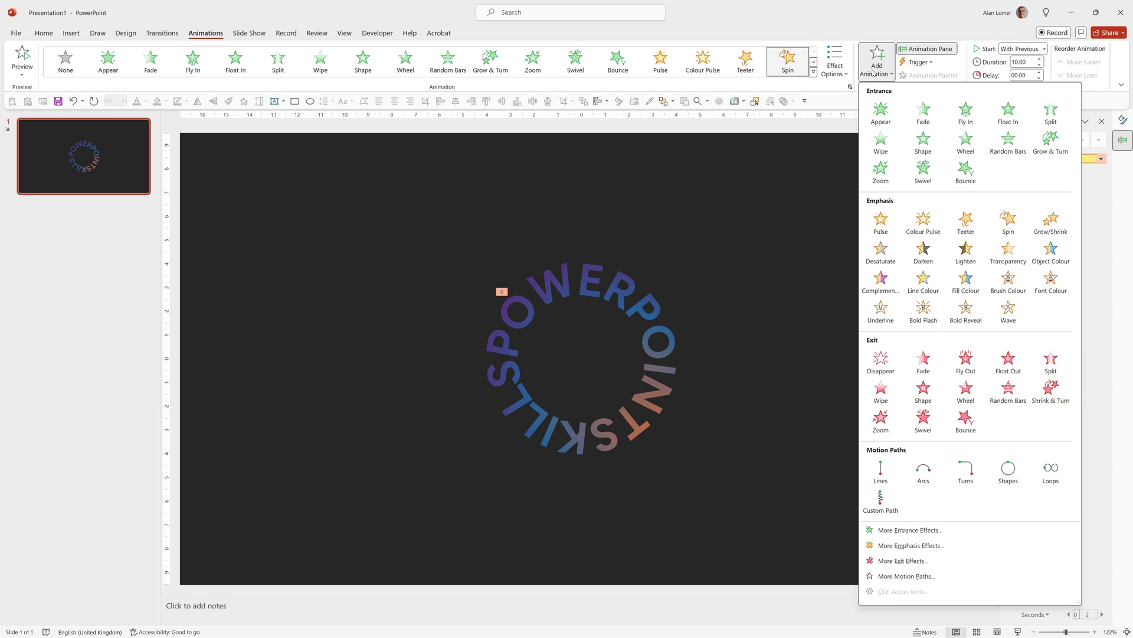
pyautogui.click(921, 112)
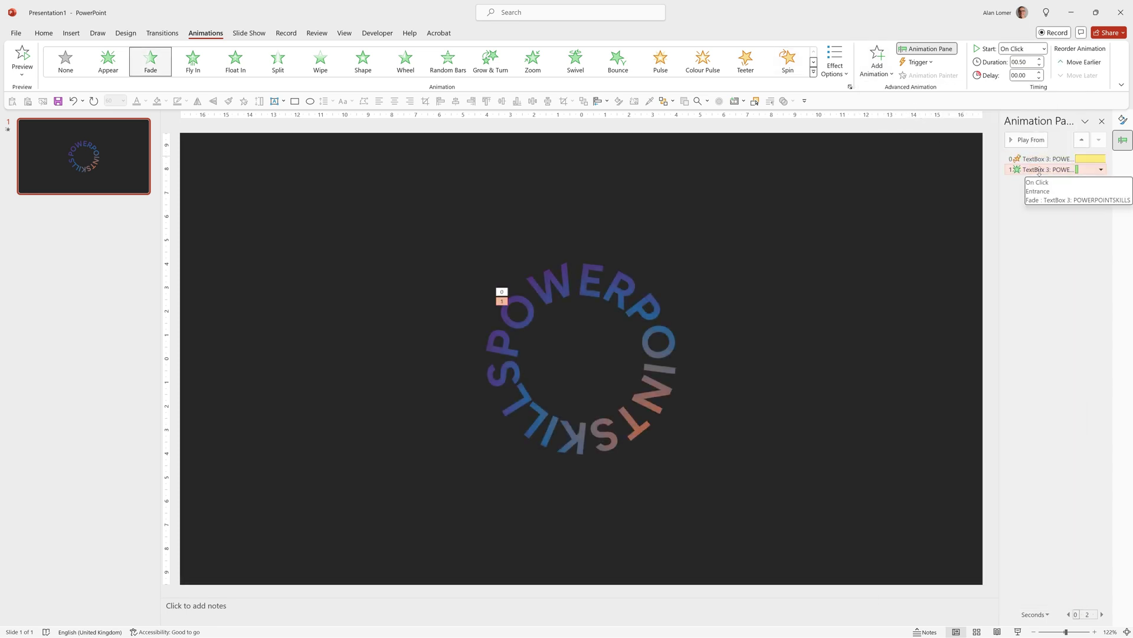
# Move the Fade above the Spin in the Animation Pane and set it to start With Previous
pyautogui.moveTo(1040, 175); pyautogui.dragTo(1041, 153)
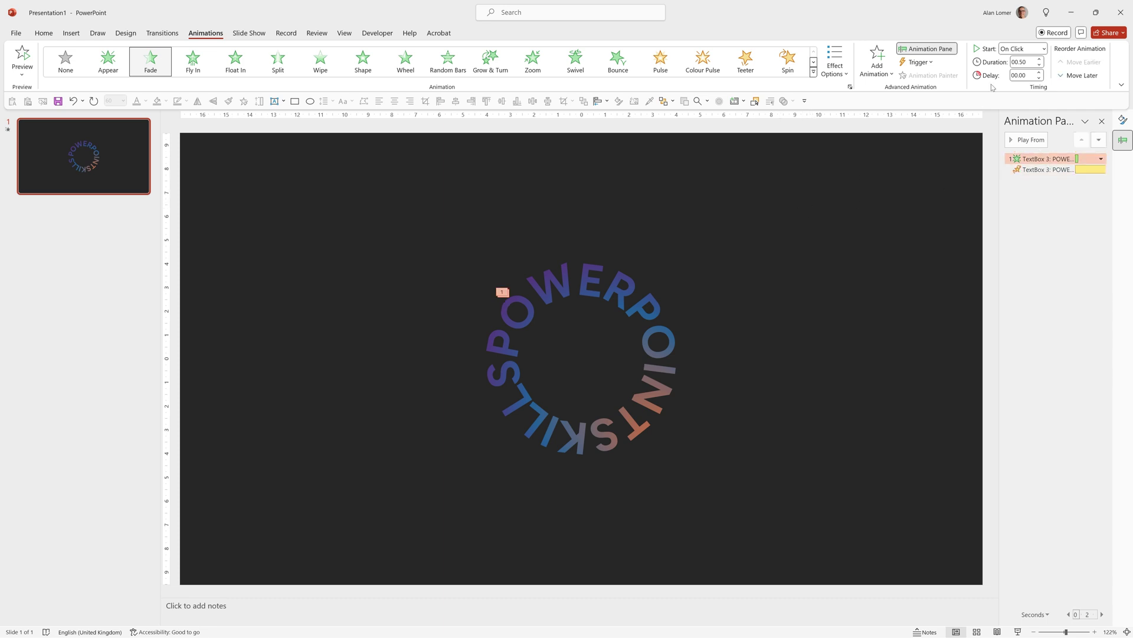
pyautogui.click(1023, 49)
pyautogui.click(1021, 69)
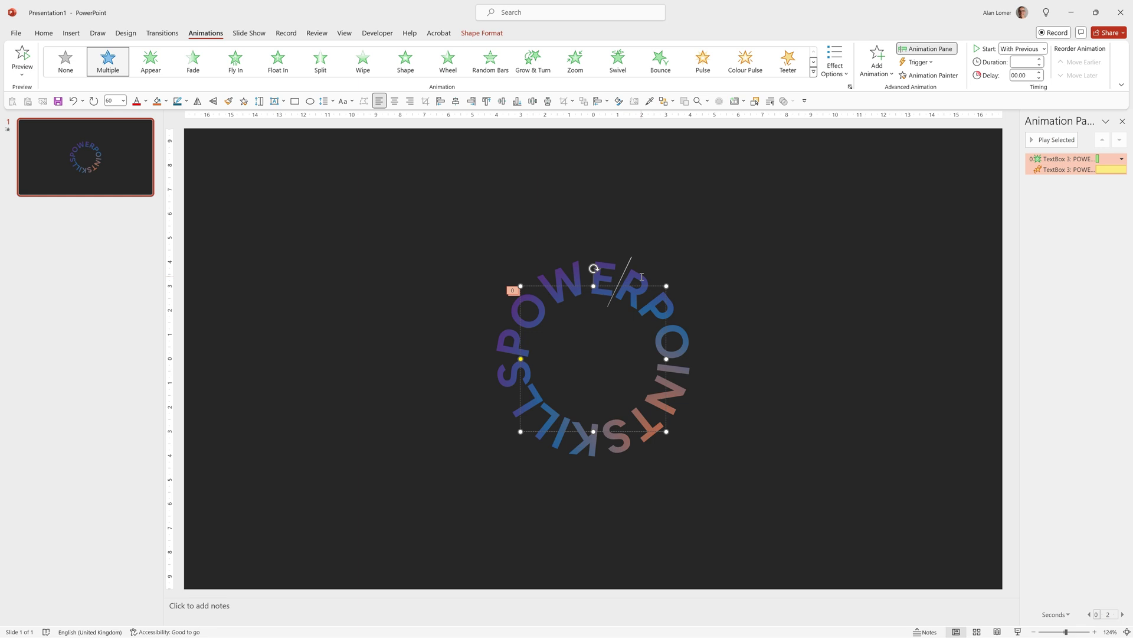
# Add a Grow/Shrink emphasis with a custom 800% size and a 2-second smooth end
pyautogui.click(877, 60)
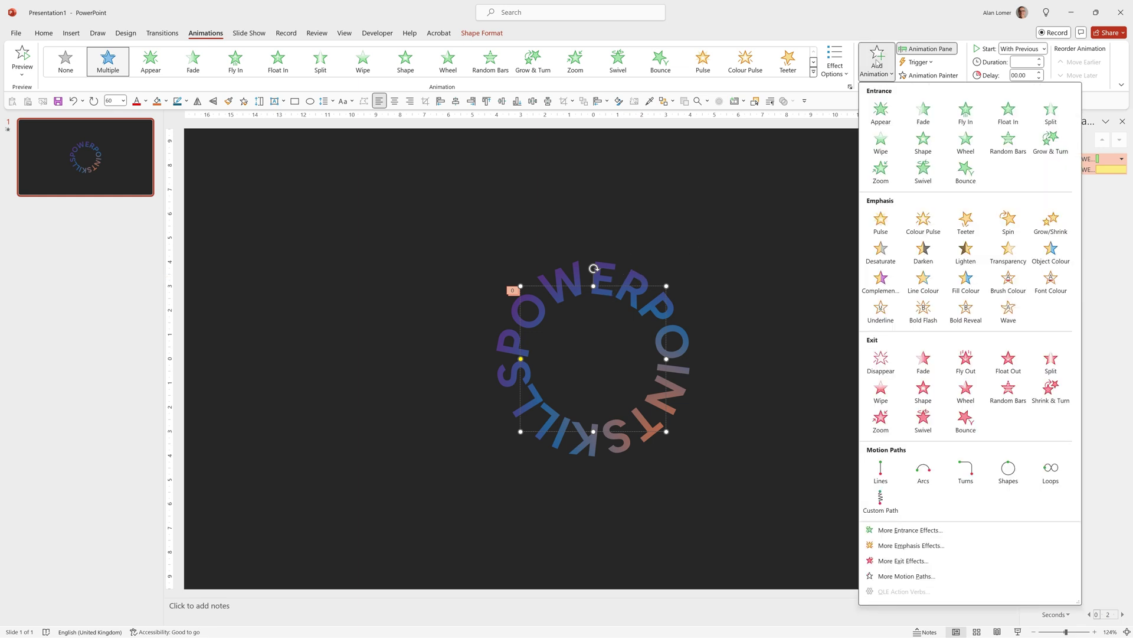
pyautogui.click(1041, 222)
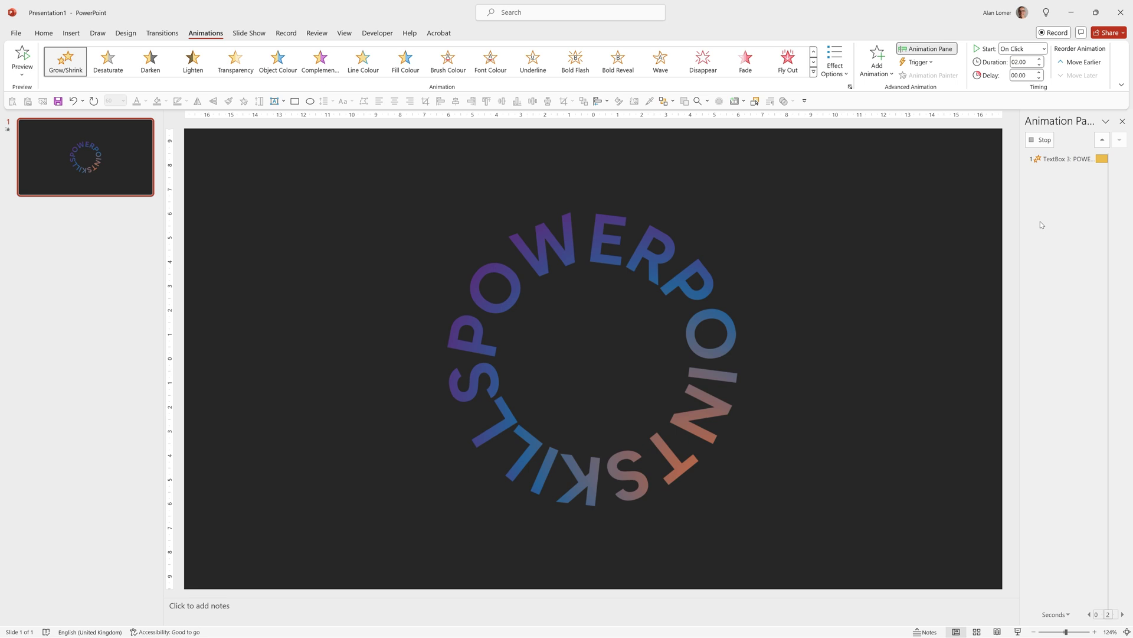
pyautogui.doubleClick(1066, 183)
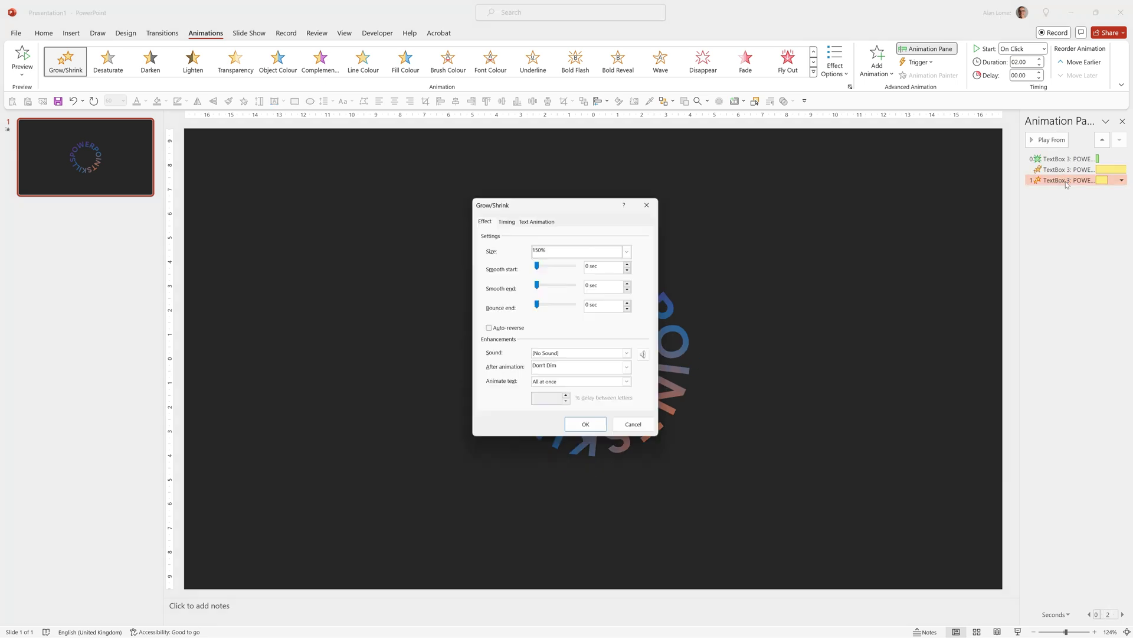
pyautogui.click(630, 249)
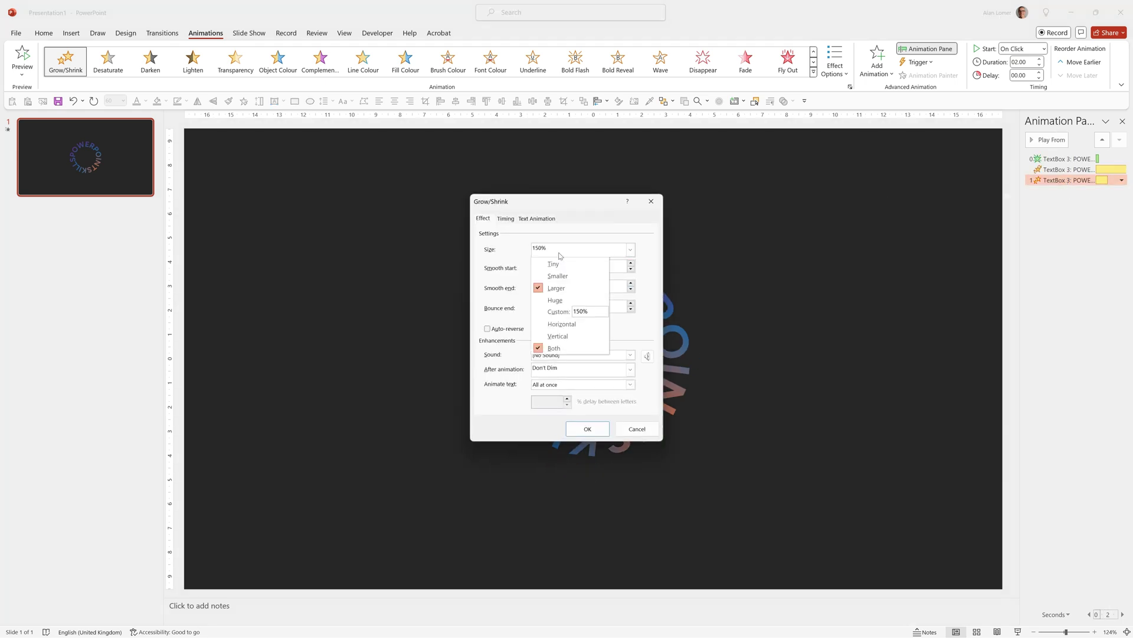
pyautogui.click(557, 313)
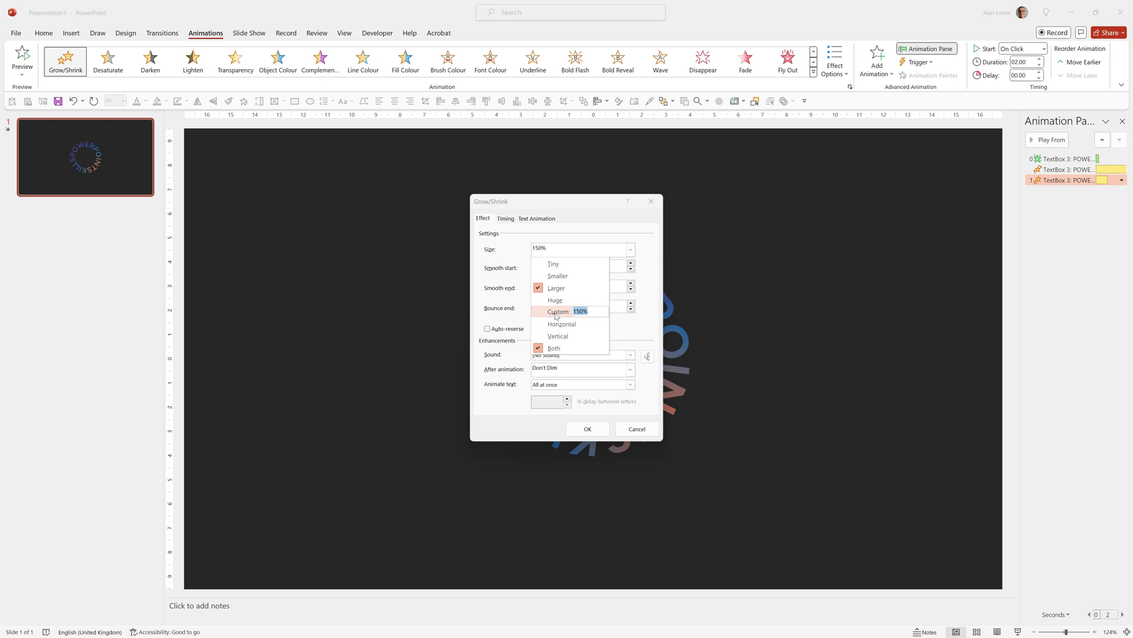
pyautogui.write('800')
pyautogui.press('Return')
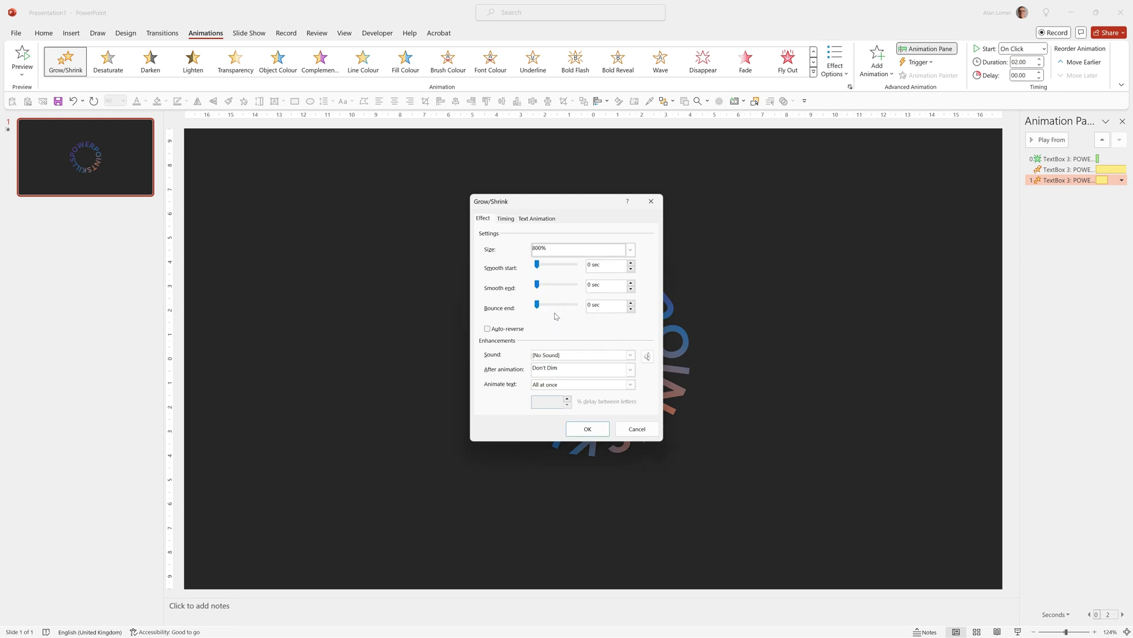
pyautogui.moveTo(537, 284); pyautogui.dragTo(582, 286)
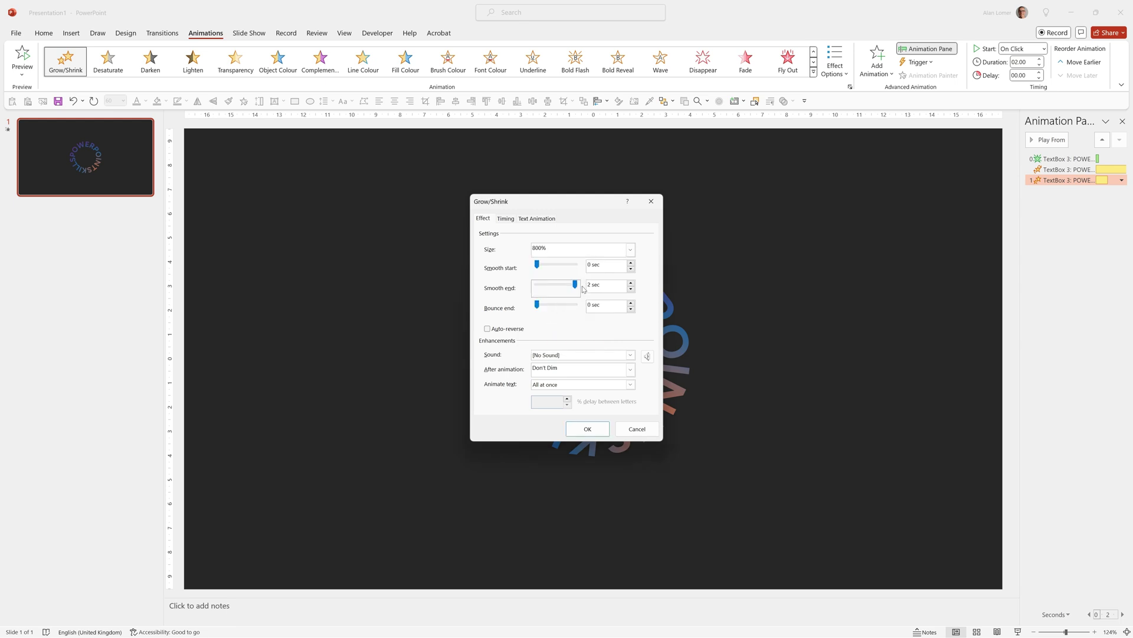
pyautogui.click(587, 429)
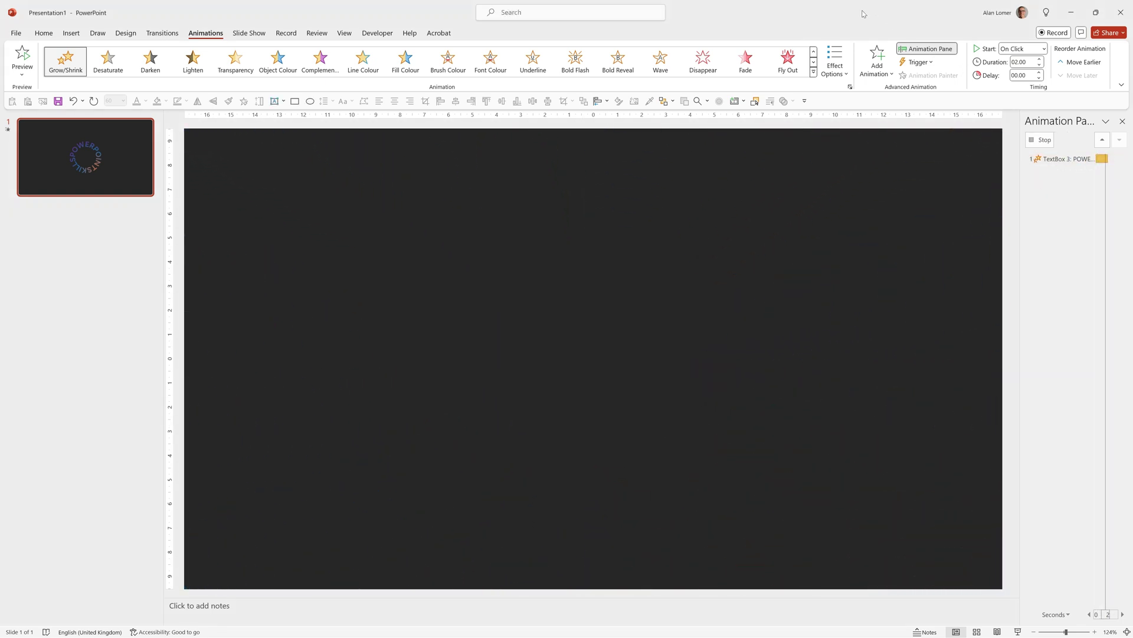
# Set the Grow/Shrink duration to 10 seconds and its Start to With Previous
pyautogui.click(1030, 66)
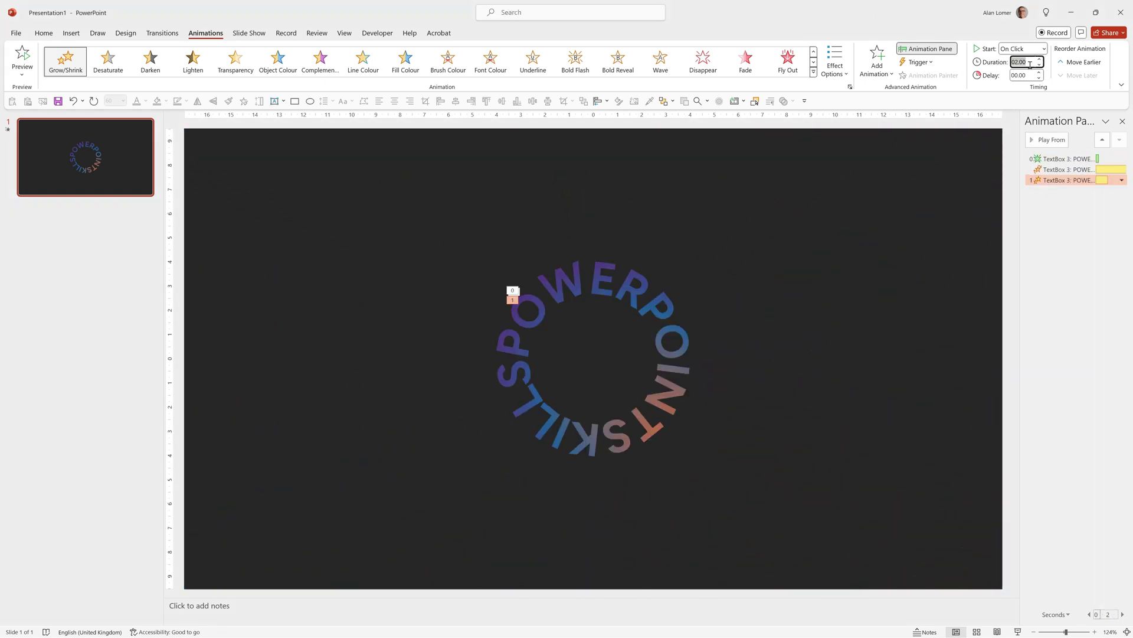
pyautogui.write('10')
pyautogui.press('Return')
pyautogui.click(1030, 49)
pyautogui.click(1017, 73)
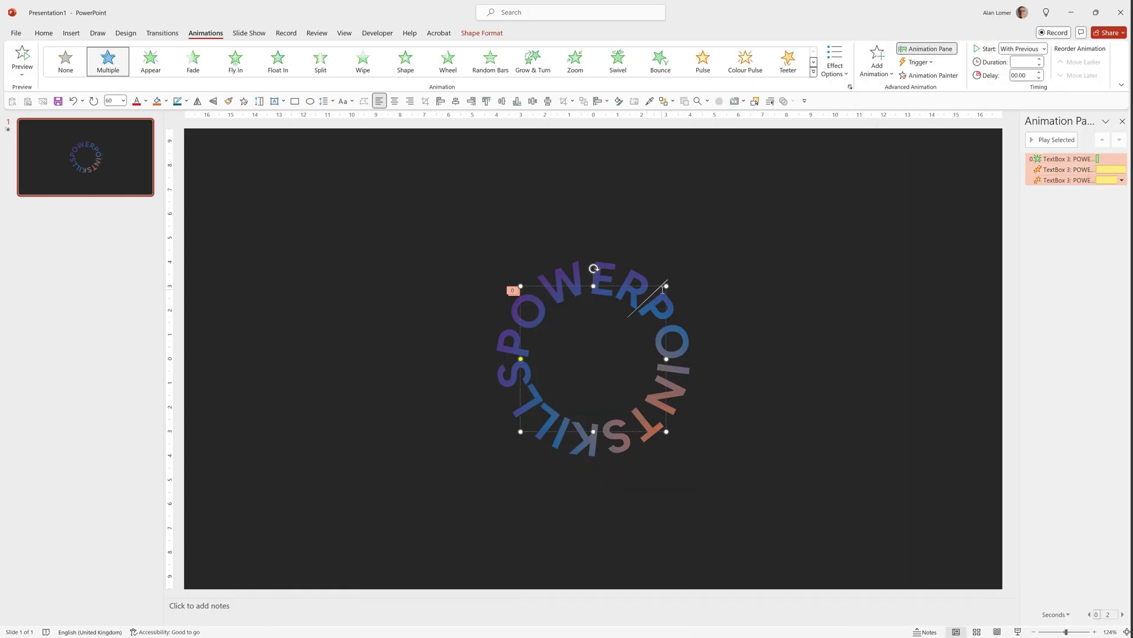
# Duplicate the animated circle with Ctrl+D and scale the copy down from its centre
pyautogui.hotkey('ctrl', 'd')
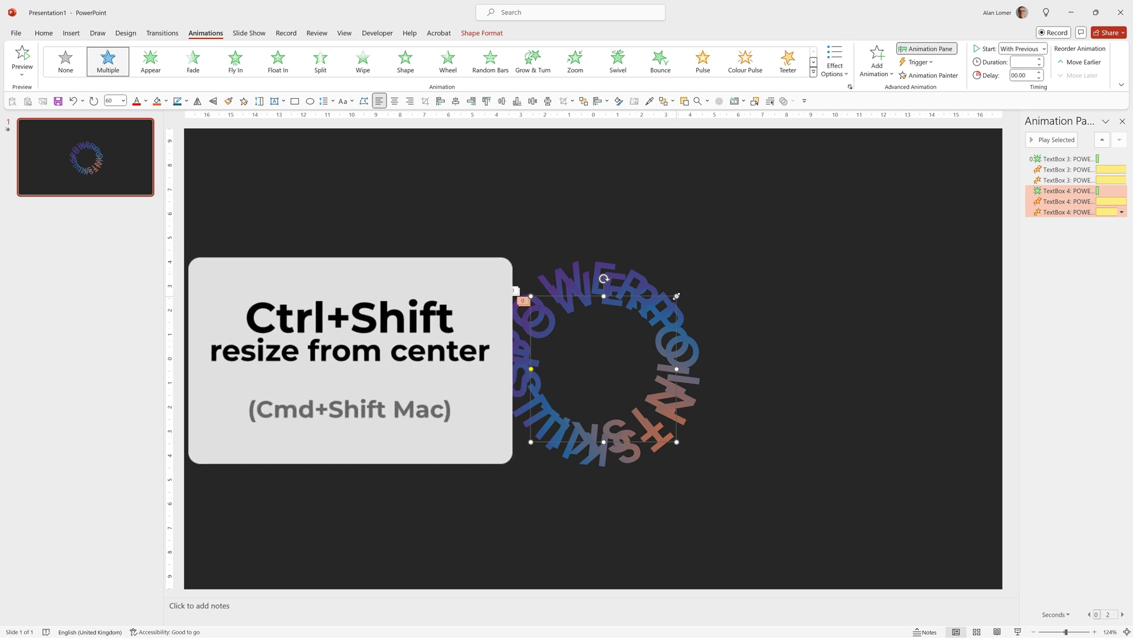
pyautogui.moveTo(676, 296); pyautogui.dragTo(648, 323)
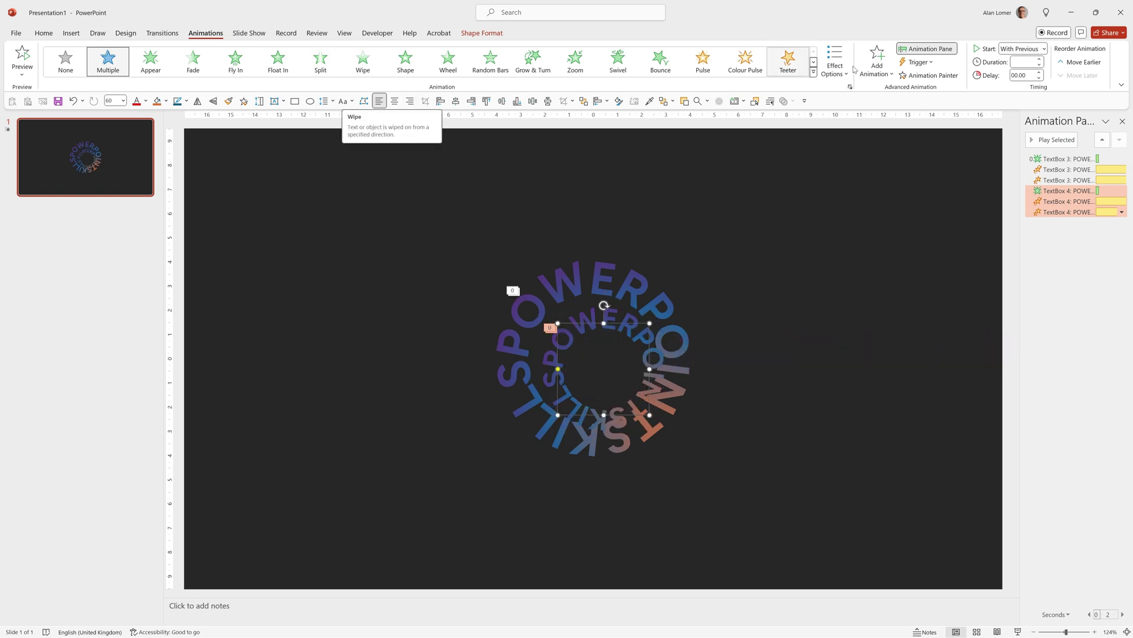
# Apply Align Center and Align Middle to the inner ring so it sits concentric with the original
pyautogui.click(481, 33)
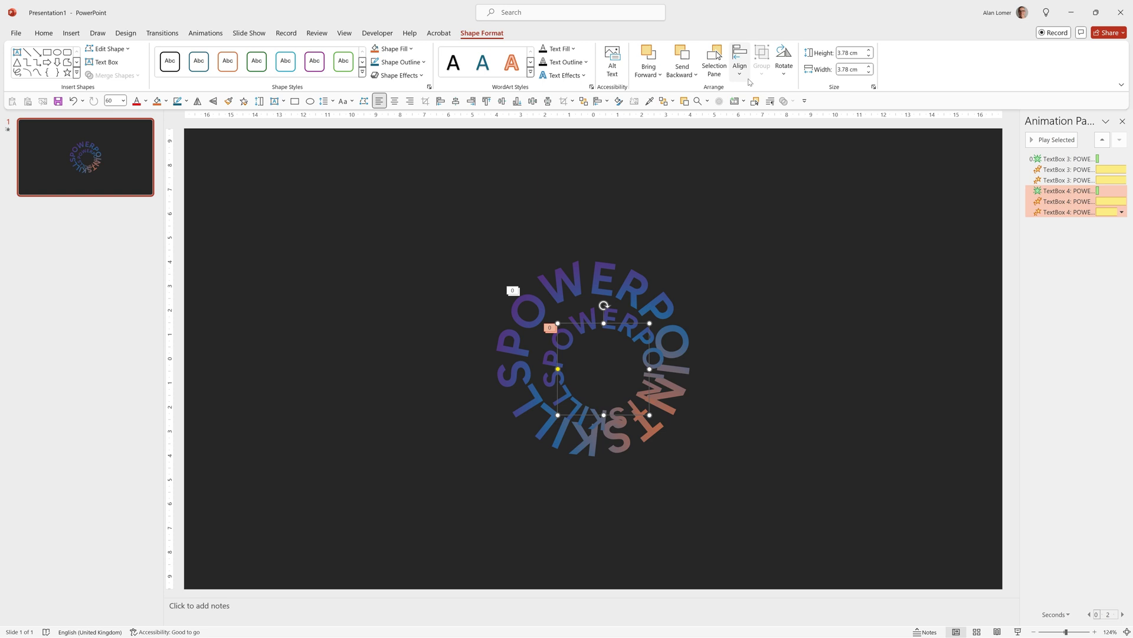
pyautogui.click(740, 62)
pyautogui.click(762, 106)
pyautogui.click(740, 62)
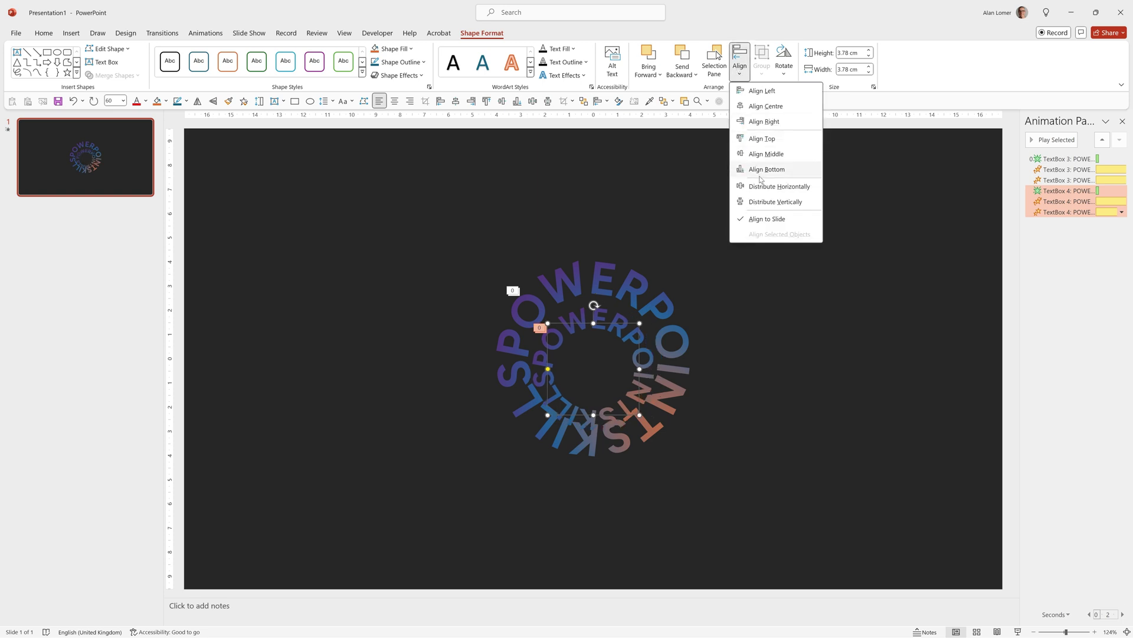
pyautogui.click(761, 154)
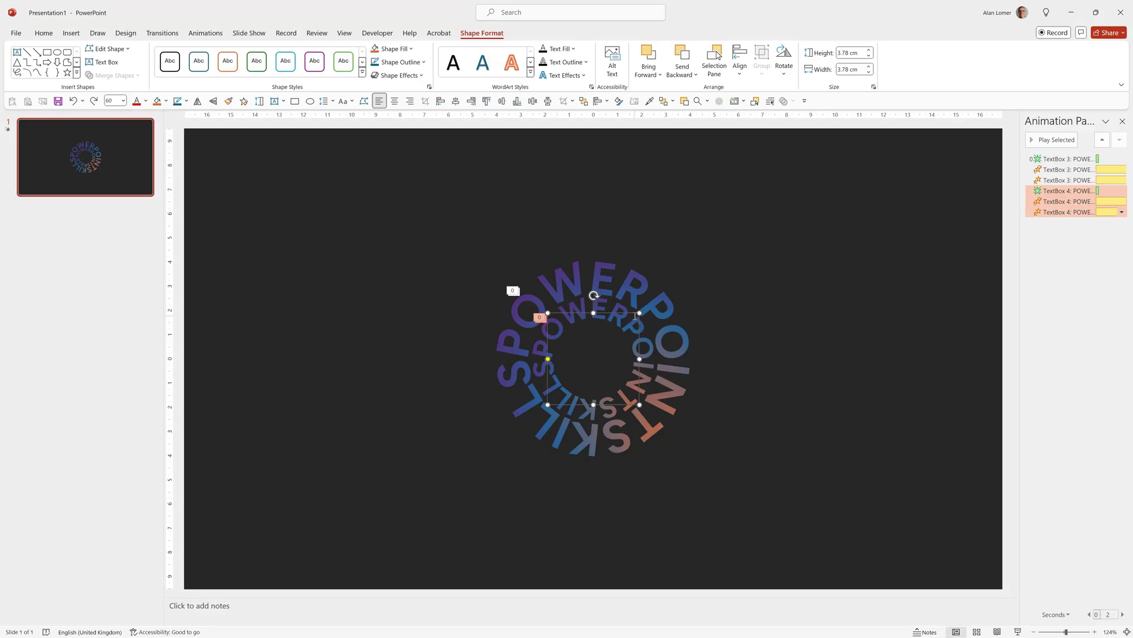
# Set the inner ring's Spin to a full clockwise spin, and give Spin and Grow/Shrink 8-second durations
pyautogui.click(1052, 202)
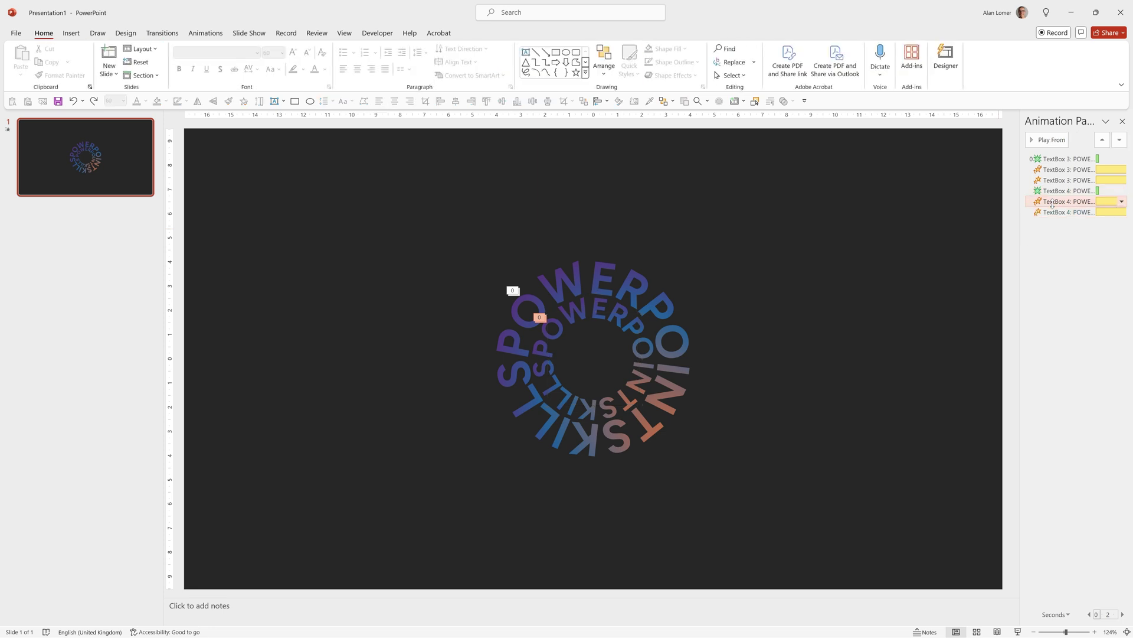
pyautogui.doubleClick(1057, 200)
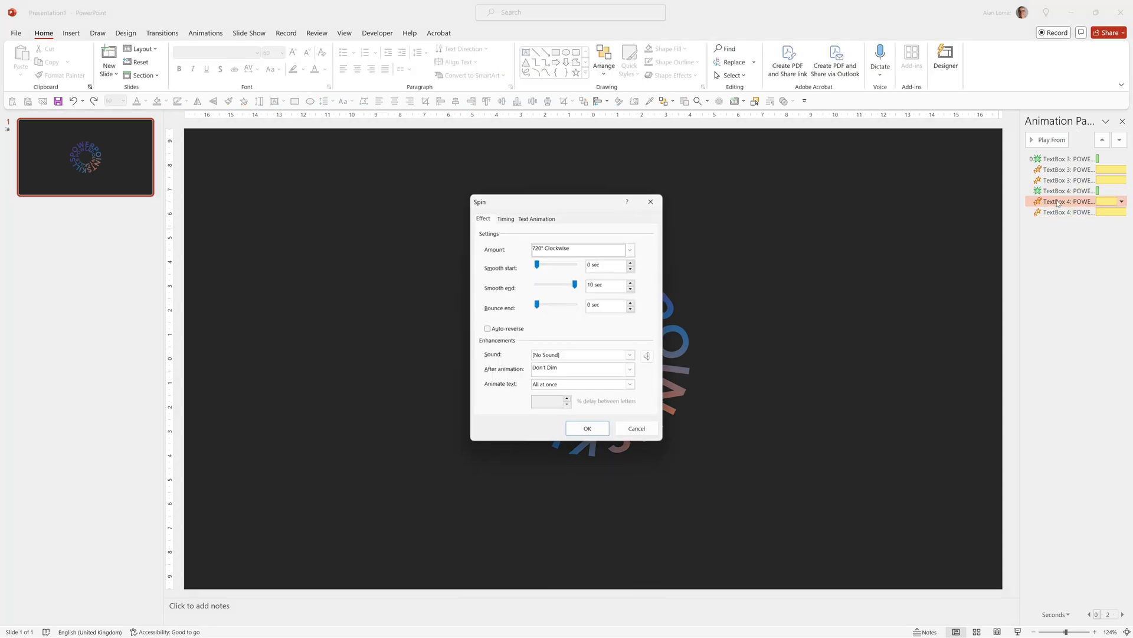
pyautogui.click(630, 250)
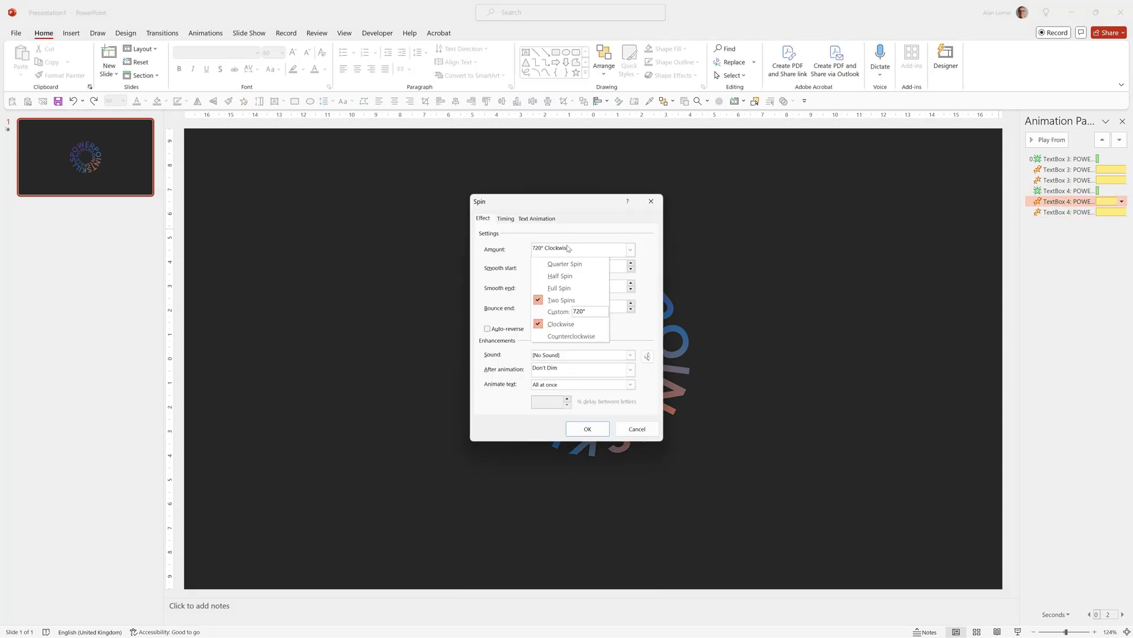
pyautogui.click(561, 288)
pyautogui.click(586, 428)
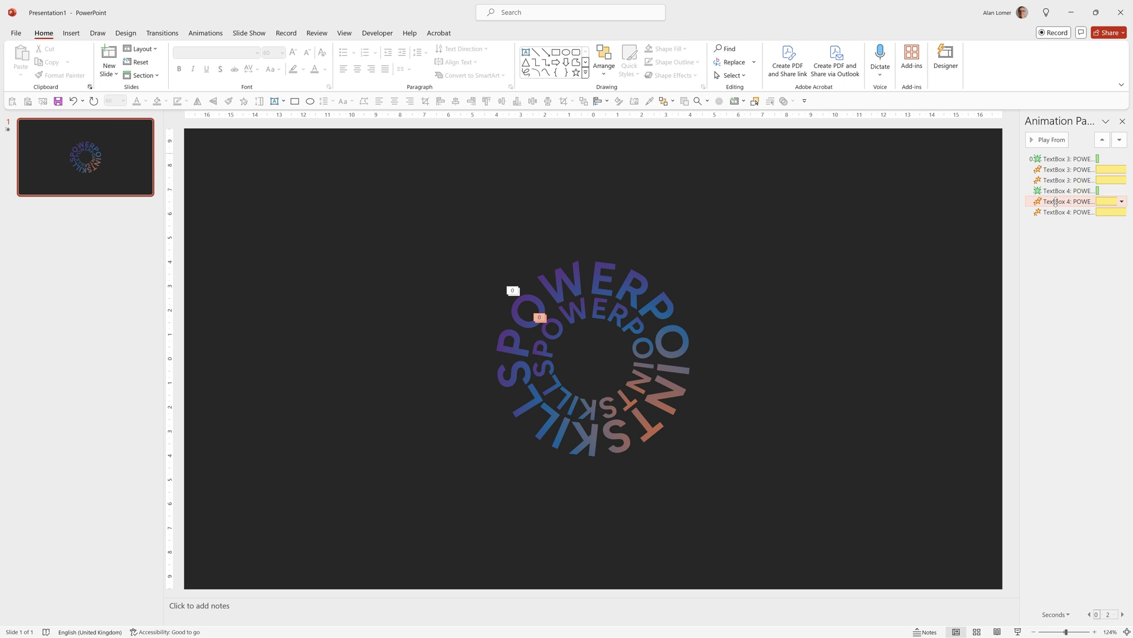
pyautogui.click(190, 34)
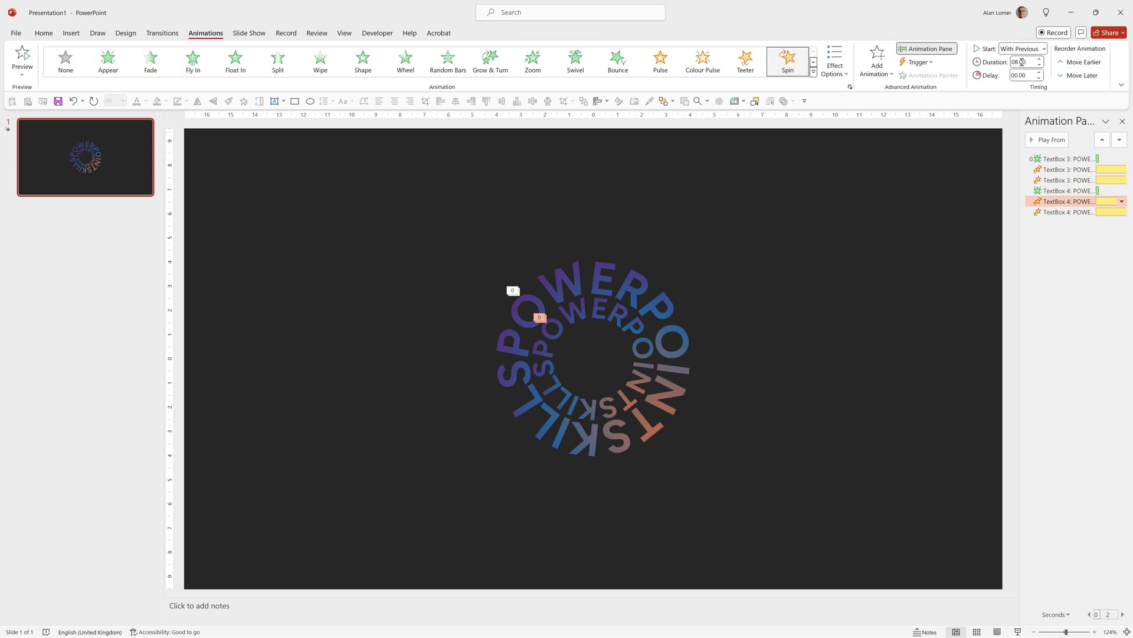
pyautogui.click(1067, 213)
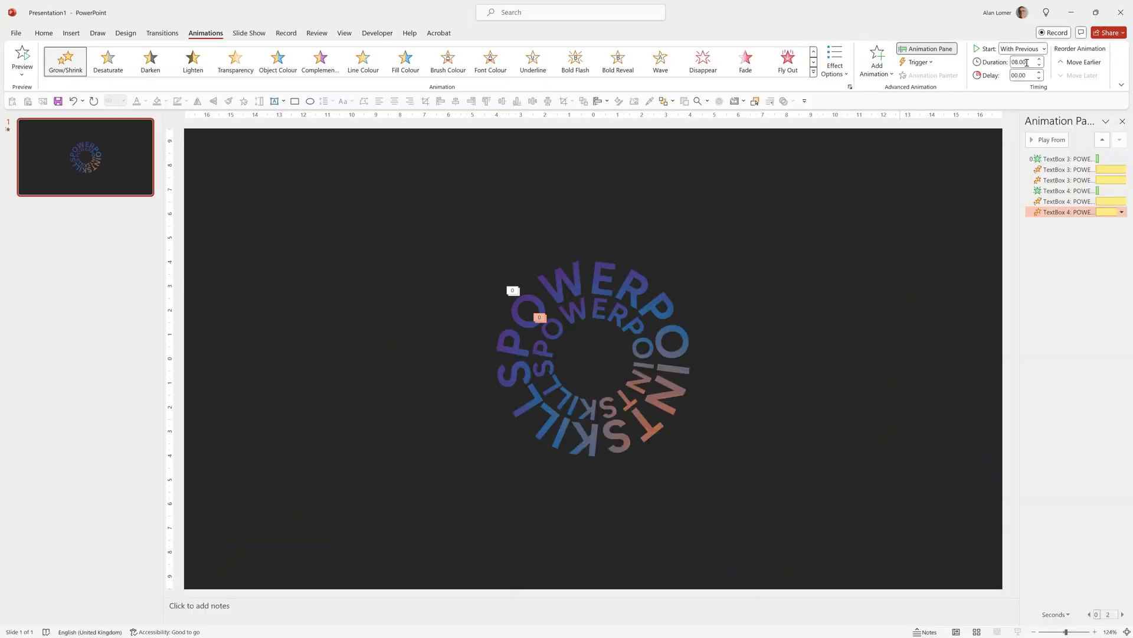
# Shrink the inner POWERPOINTSKILLS ring around its centre into a tighter circle inside the outer ring
pyautogui.click(626, 323)
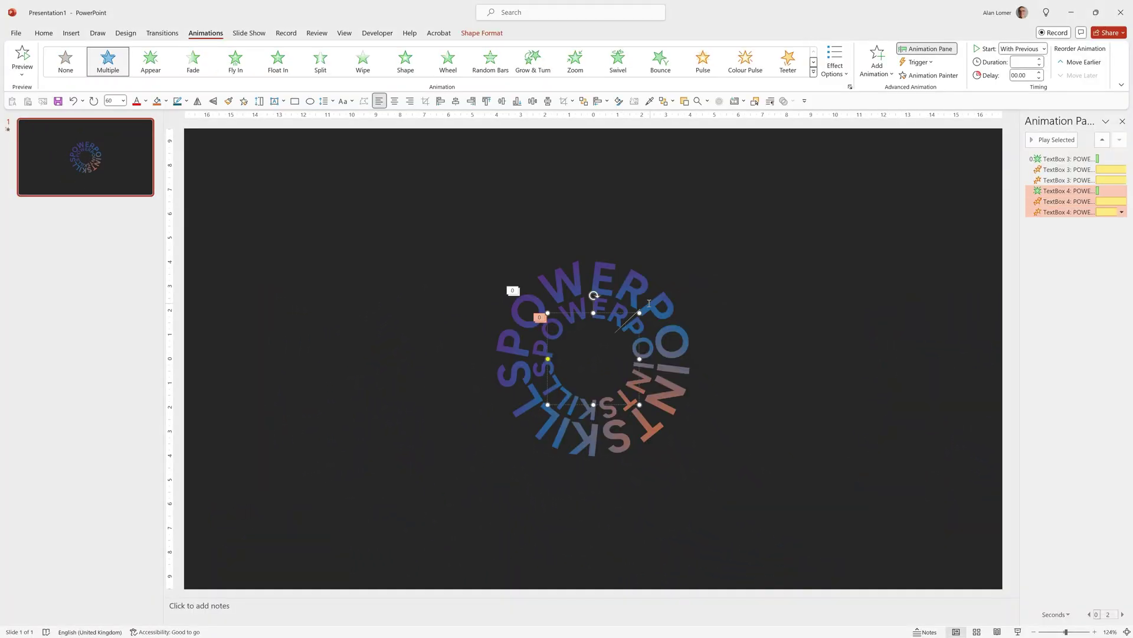
pyautogui.moveTo(640, 312); pyautogui.dragTo(629, 322)
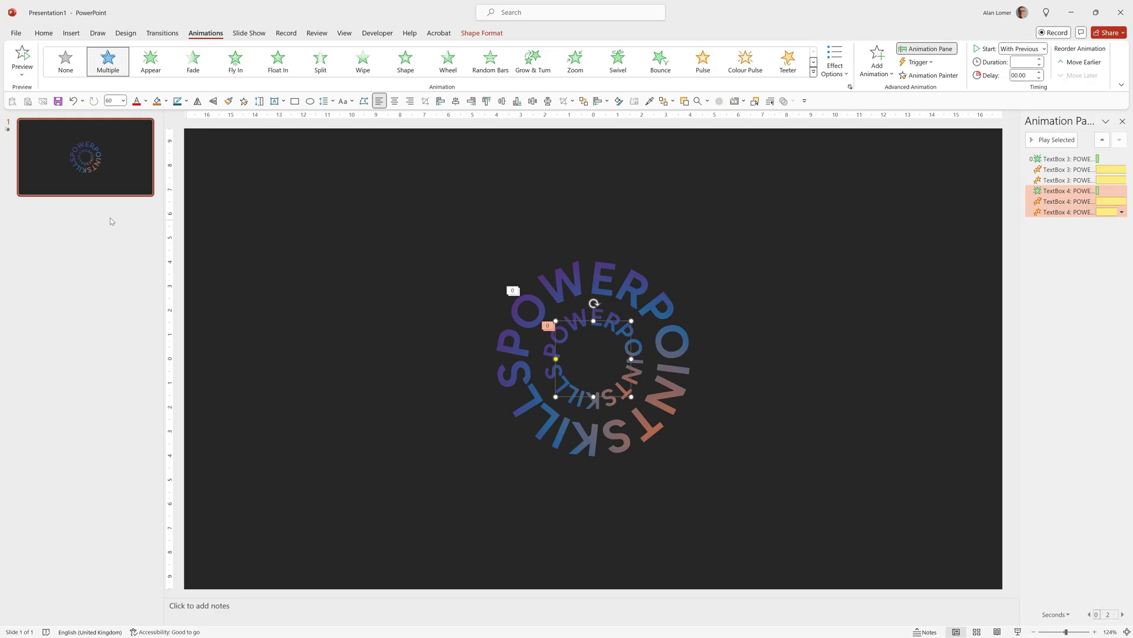
# Duplicate slide 1 and give the copy a purple, blue and orange gradient background
pyautogui.click(100, 176)
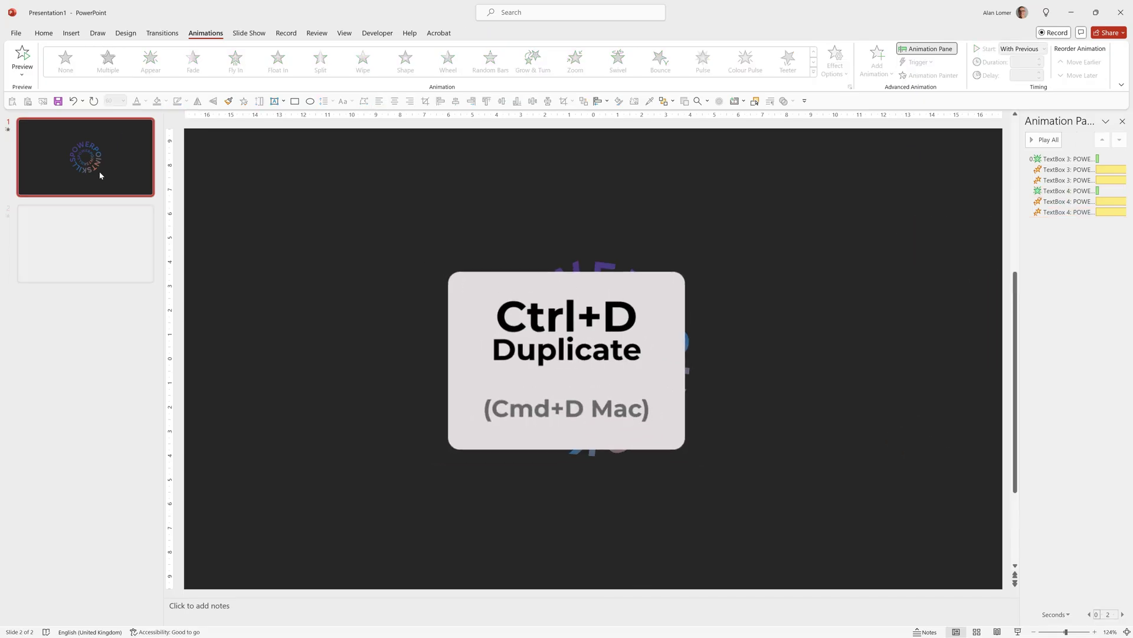
pyautogui.hotkey('ctrl', 'd')
pyautogui.rightClick(274, 195)
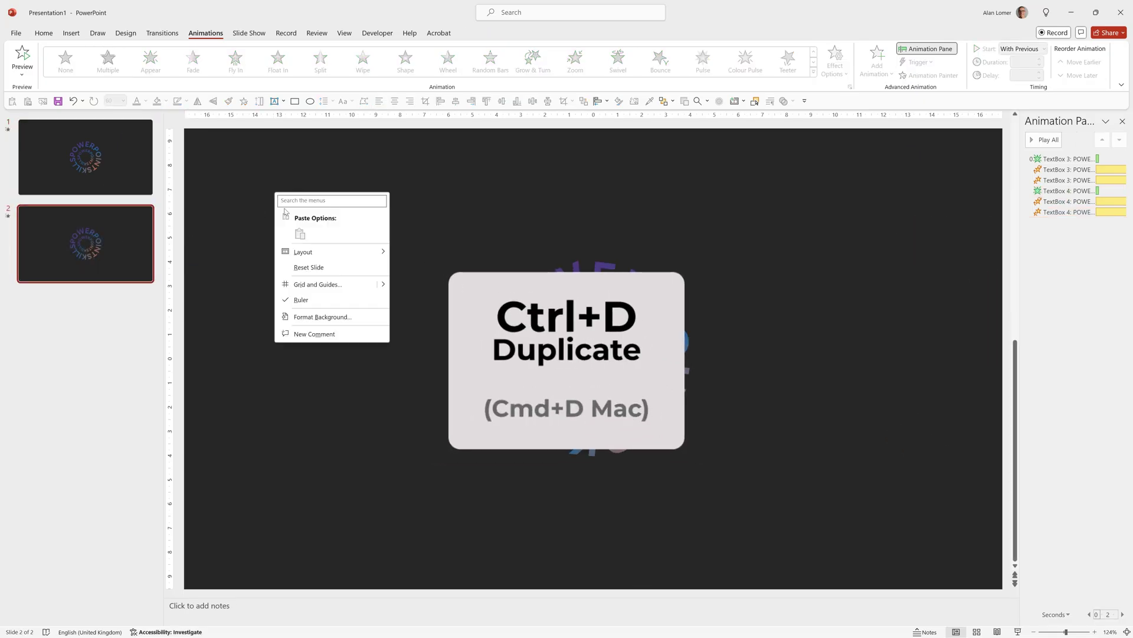
pyautogui.click(327, 321)
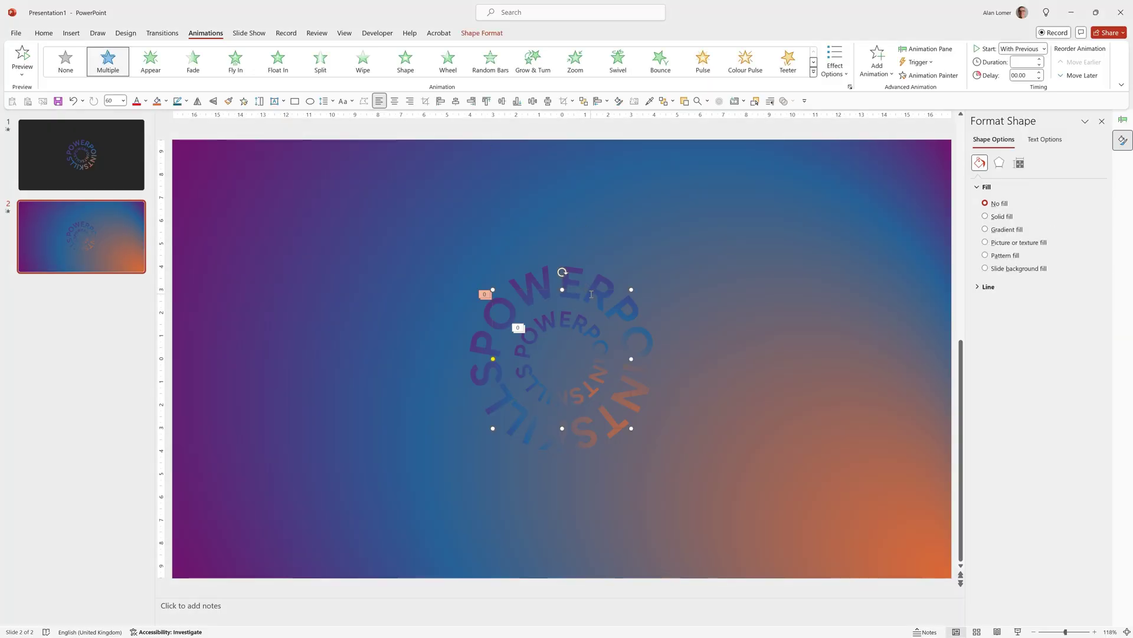
# Adjust the outer ring's warp handle so its text wraps around the full circle
pyautogui.moveTo(590, 293); pyautogui.dragTo(493, 359)
pyautogui.moveTo(493, 289); pyautogui.dragTo(578, 466)
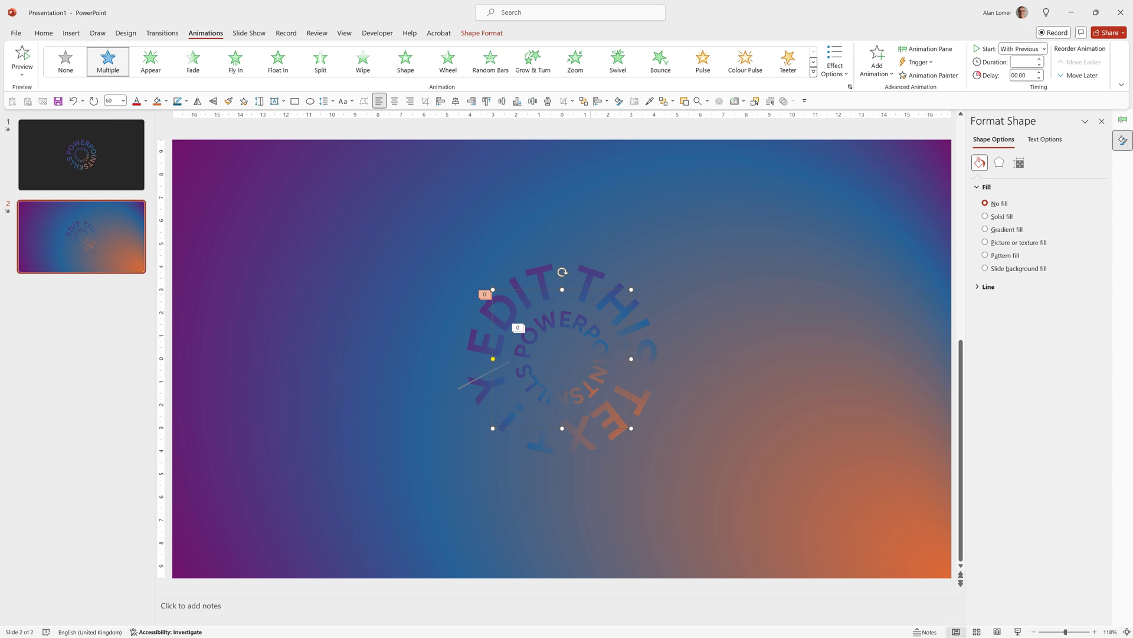
pyautogui.moveTo(458, 389); pyautogui.dragTo(456, 371)
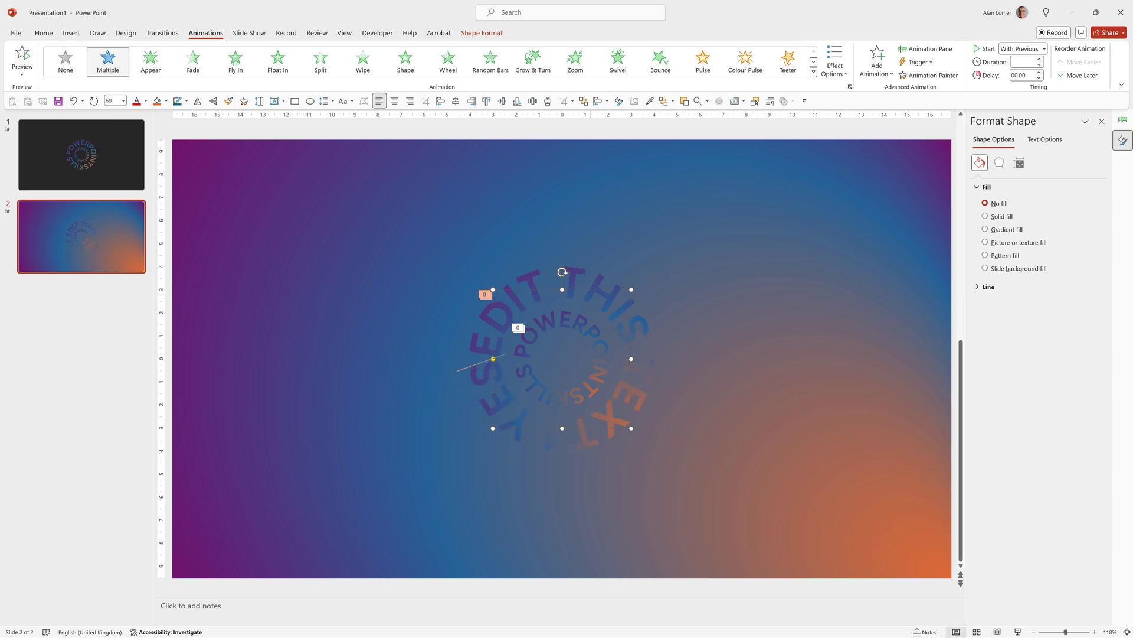